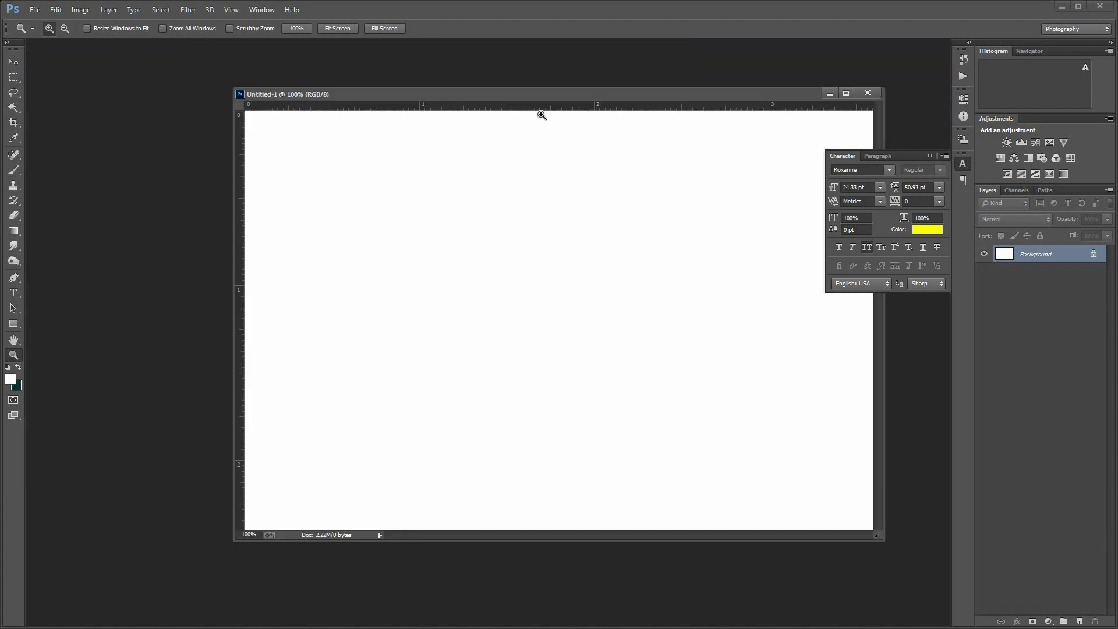
# - Dock the document window, set the background colour to black (#000000) and fill the canvas with it
pyautogui.moveTo(528, 94); pyautogui.dragTo(353, 47)
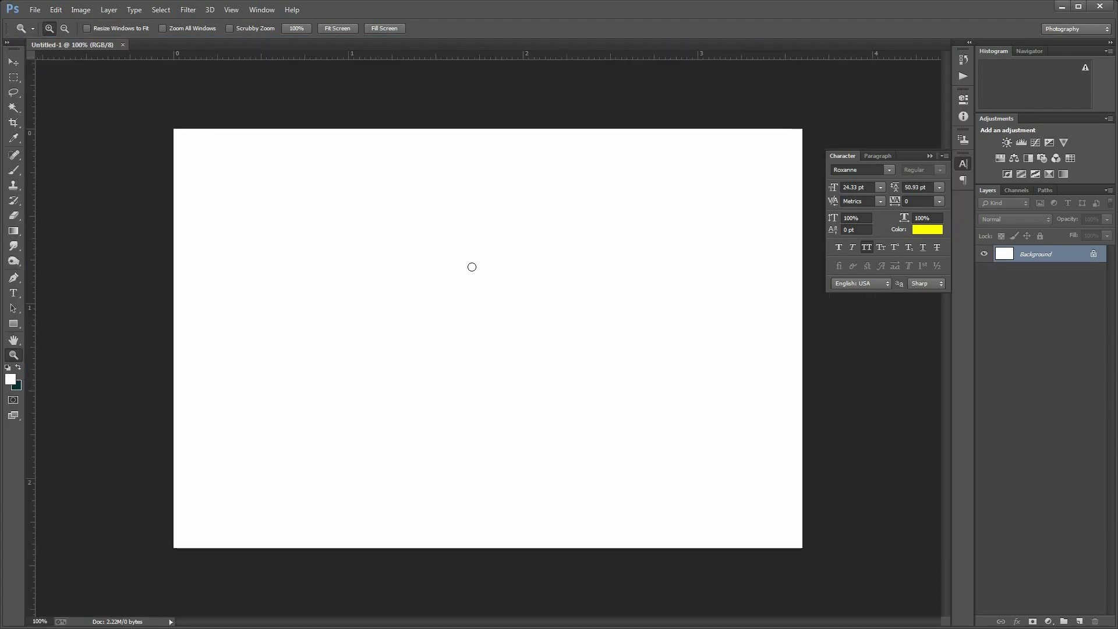
pyautogui.click(18, 386)
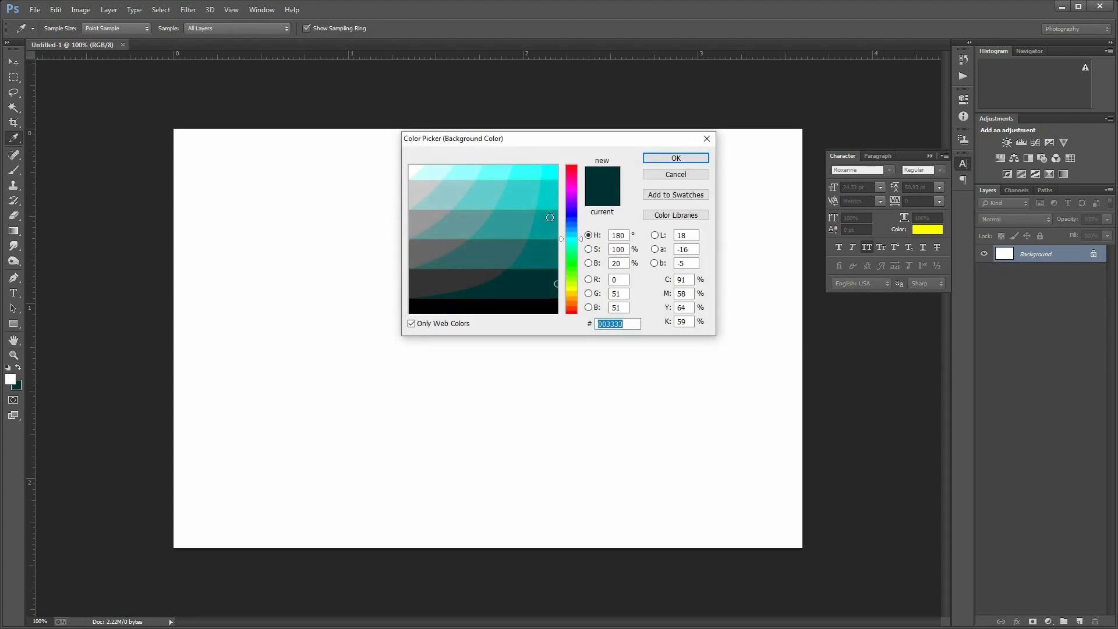
pyautogui.click(454, 303)
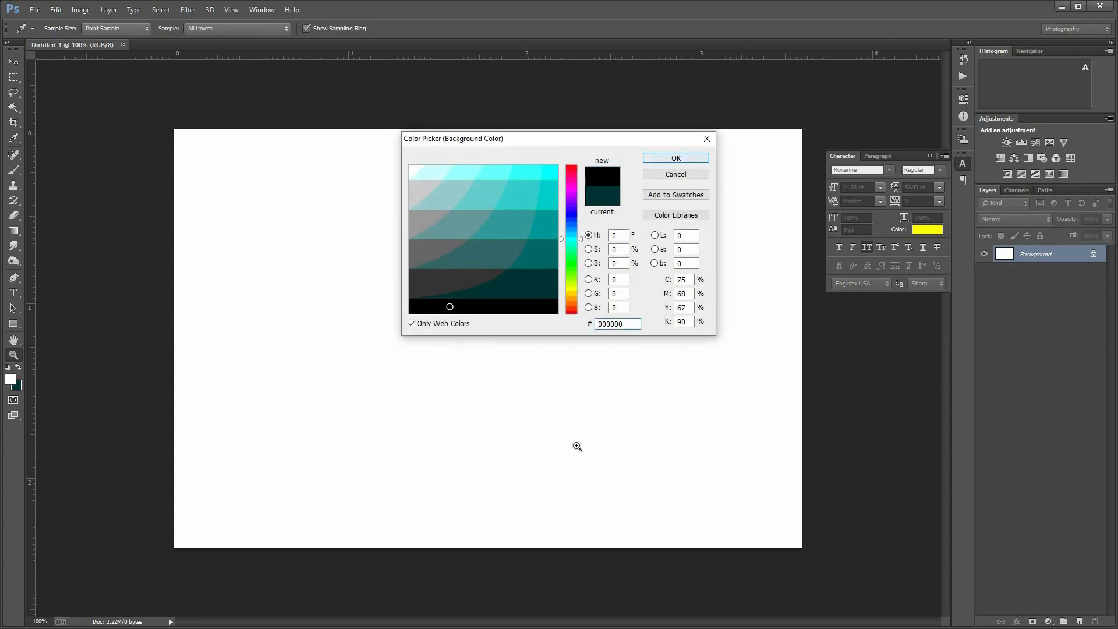
pyautogui.press('Return')
pyautogui.press('z')
pyautogui.hotkey('ctrl', 'BackSpace')
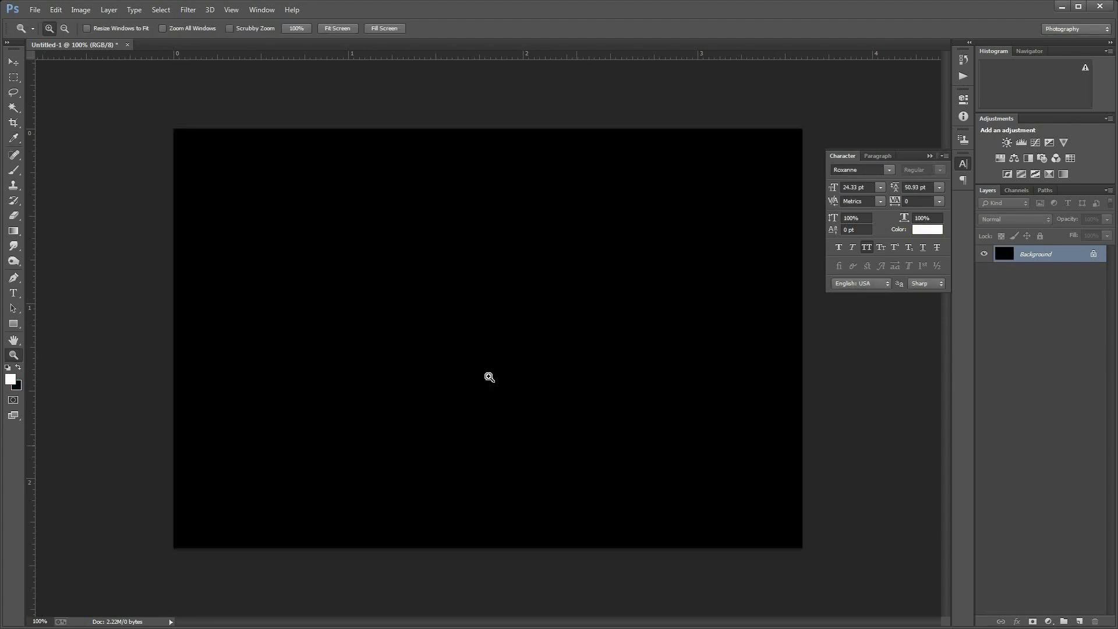
# - Add the white placeholder text SDVSSS at 24.33 pt and move it fully inside the canvas
pyautogui.press('v')
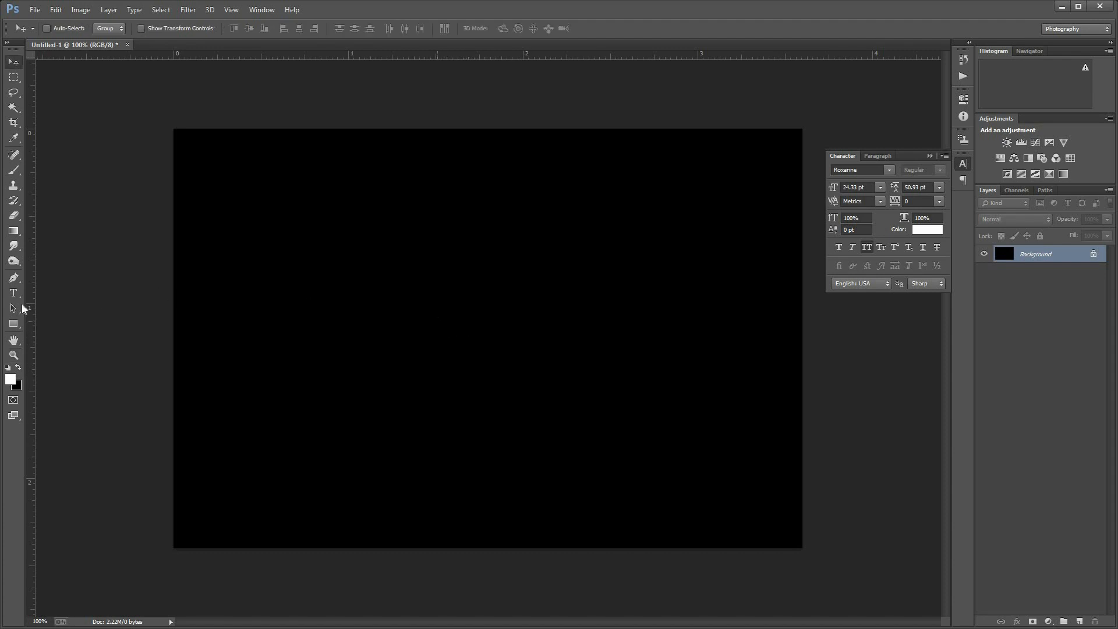
pyautogui.press('t')
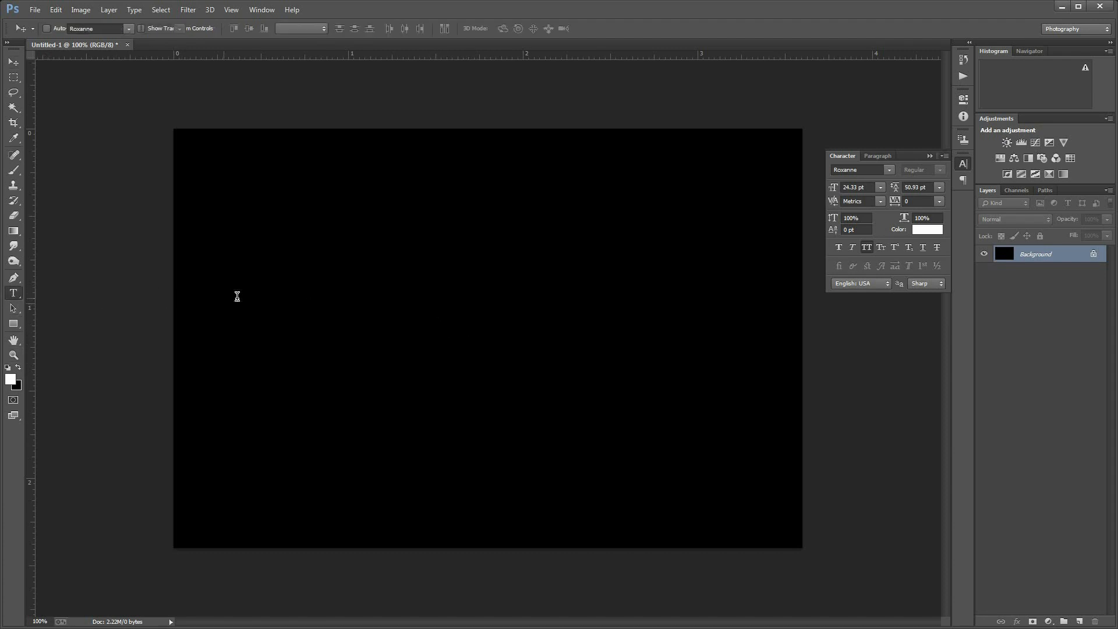
pyautogui.click(237, 296)
pyautogui.write('SDVSSS')
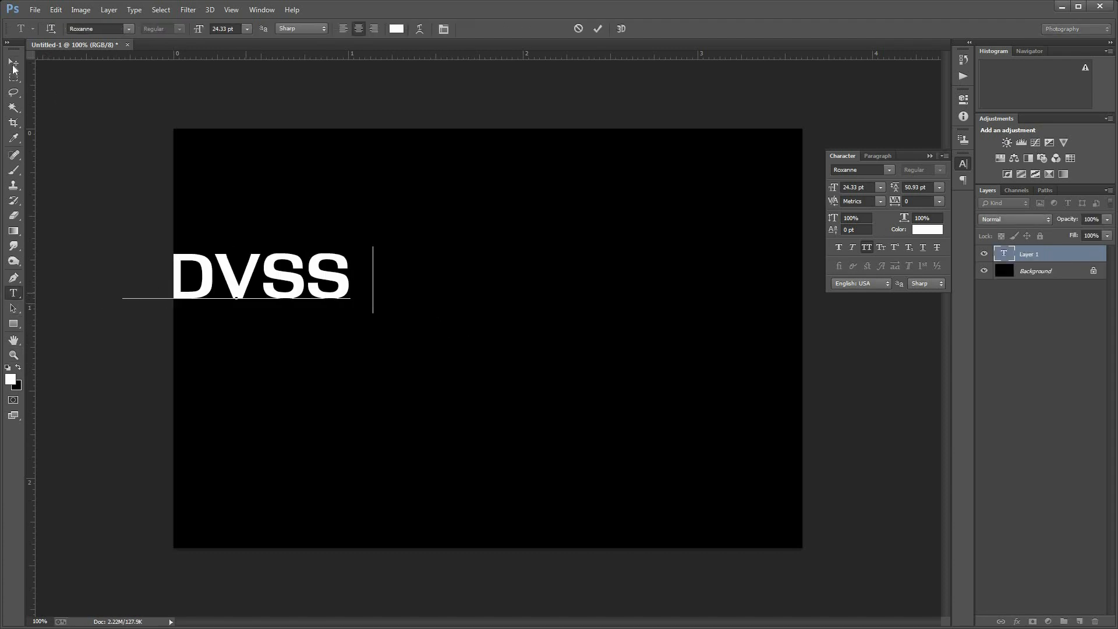
pyautogui.hotkey('ctrl', 'Return')
pyautogui.press('v')
pyautogui.moveTo(287, 291); pyautogui.dragTo(415, 291)
# - Replace the SDVSSS placeholder text with SNAPMANIA
pyautogui.press('t')
pyautogui.doubleClick(418, 291)
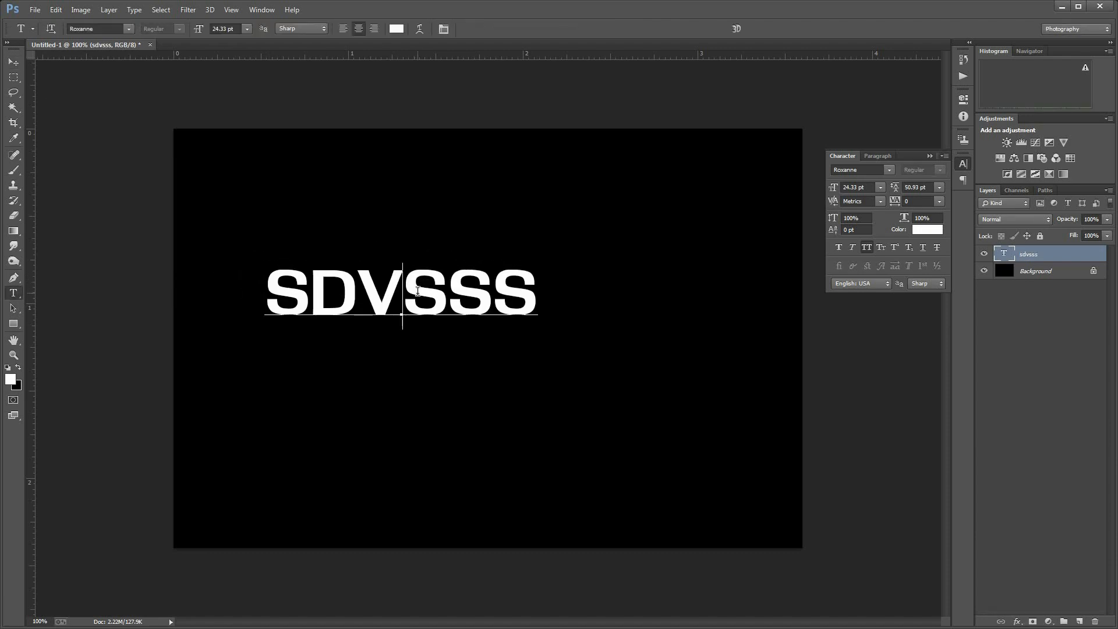
pyautogui.press('BackSpace')
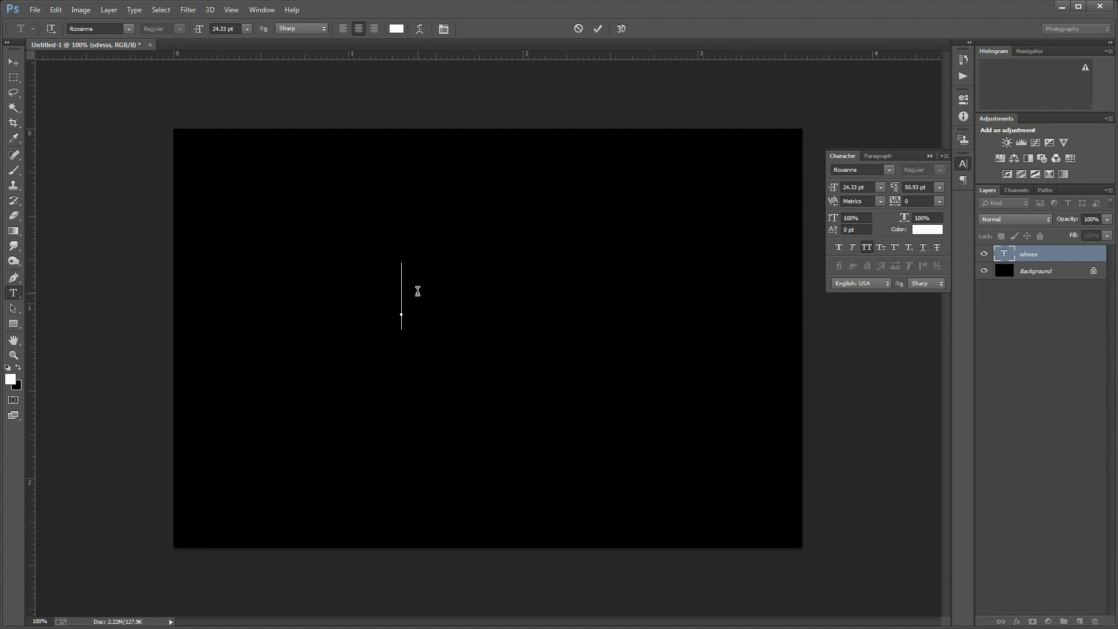
pyautogui.write('SNAPMANI')
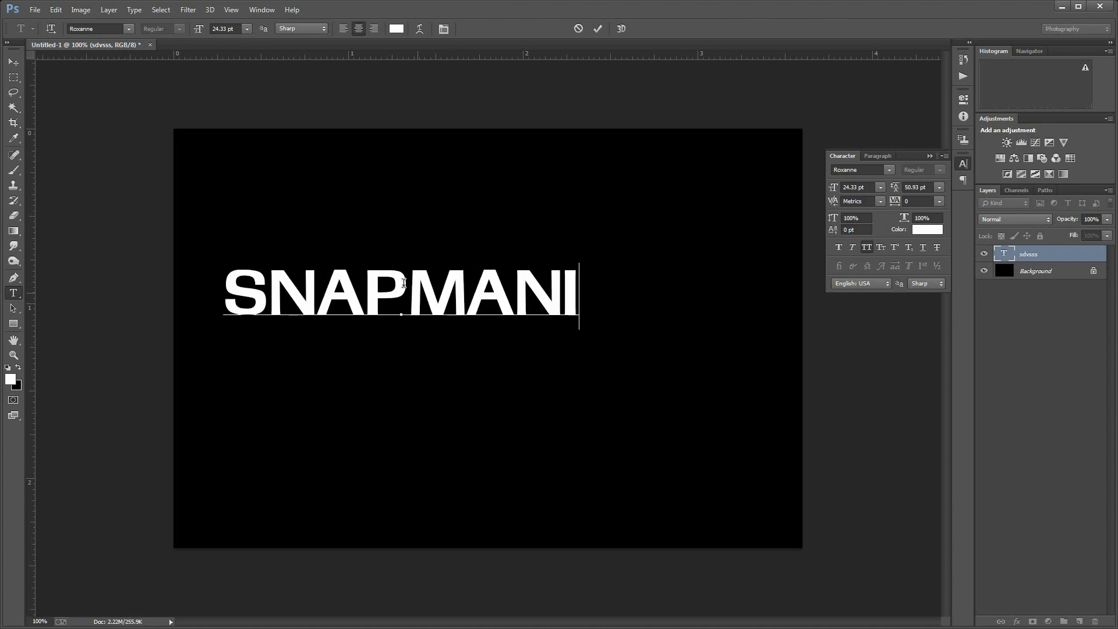
pyautogui.write('A')
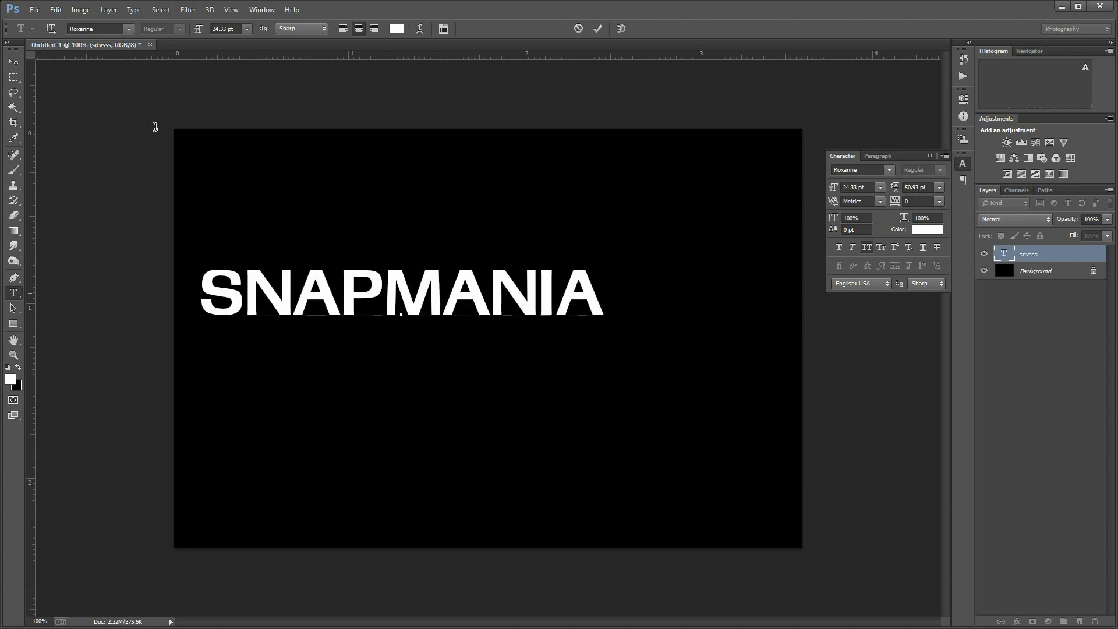
pyautogui.click(14, 66)
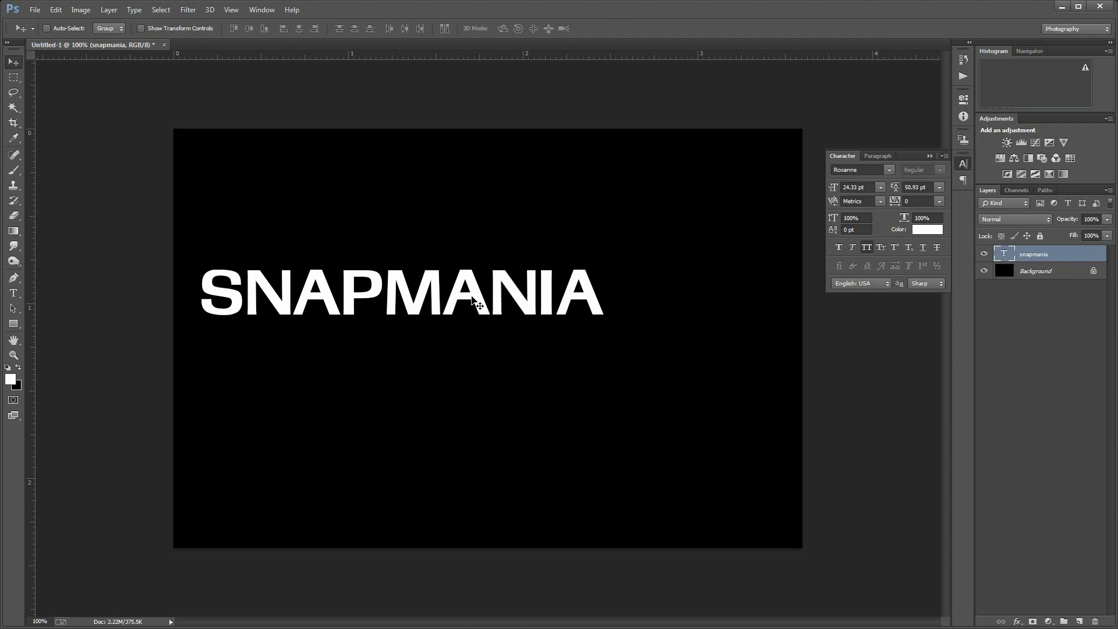
# - Move the SNAPMANIA text near the canvas's upper edge and place a duplicate of it just below
pyautogui.moveTo(473, 294); pyautogui.dragTo(448, 167)
pyautogui.rightClick(472, 293)
pyautogui.rightClick(410, 218)
pyautogui.click(454, 227)
pyautogui.moveTo(486, 260); pyautogui.dragTo(502, 329)
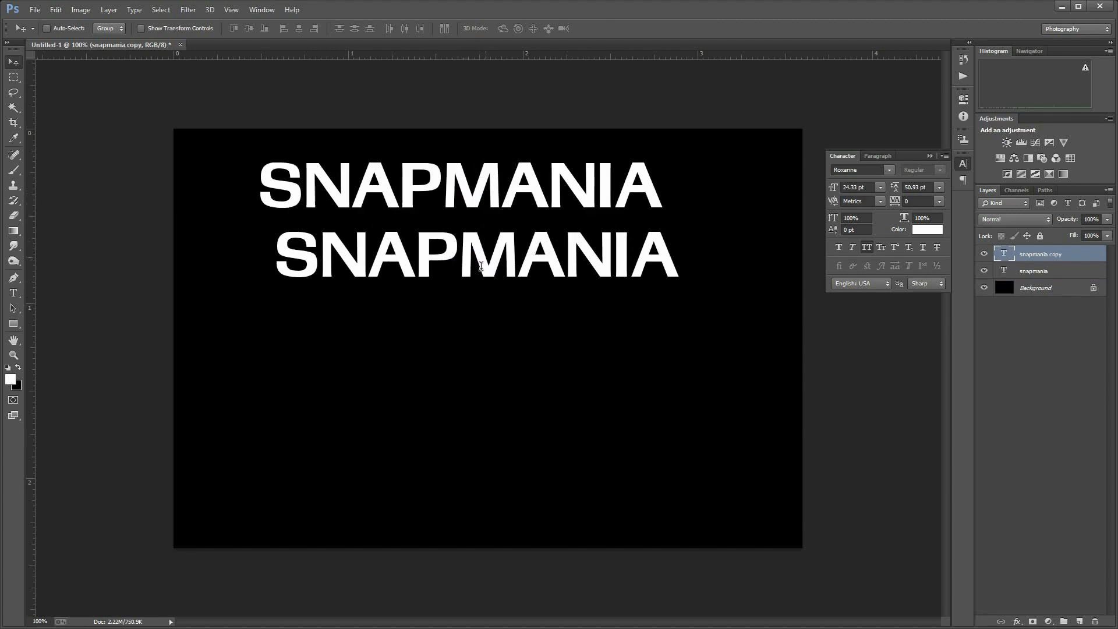
# - Clear the text of the duplicated SNAPMANIA layer and set its font size to 12 pt
pyautogui.press('t')
pyautogui.click(480, 266)
pyautogui.doubleClick(480, 267)
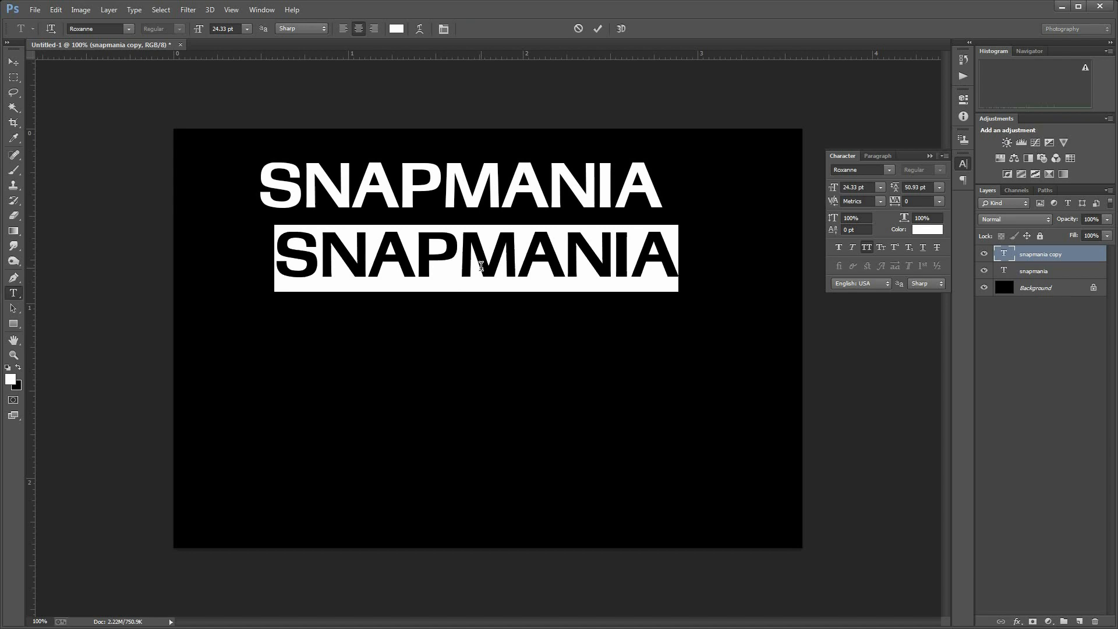
pyautogui.press('BackSpace')
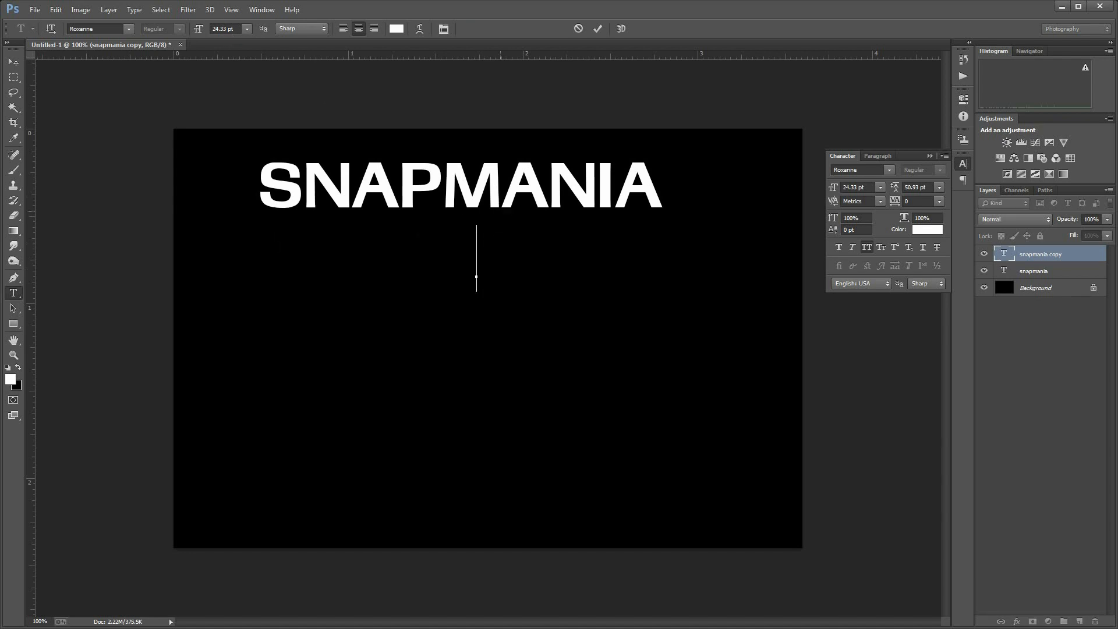
pyautogui.click(247, 29)
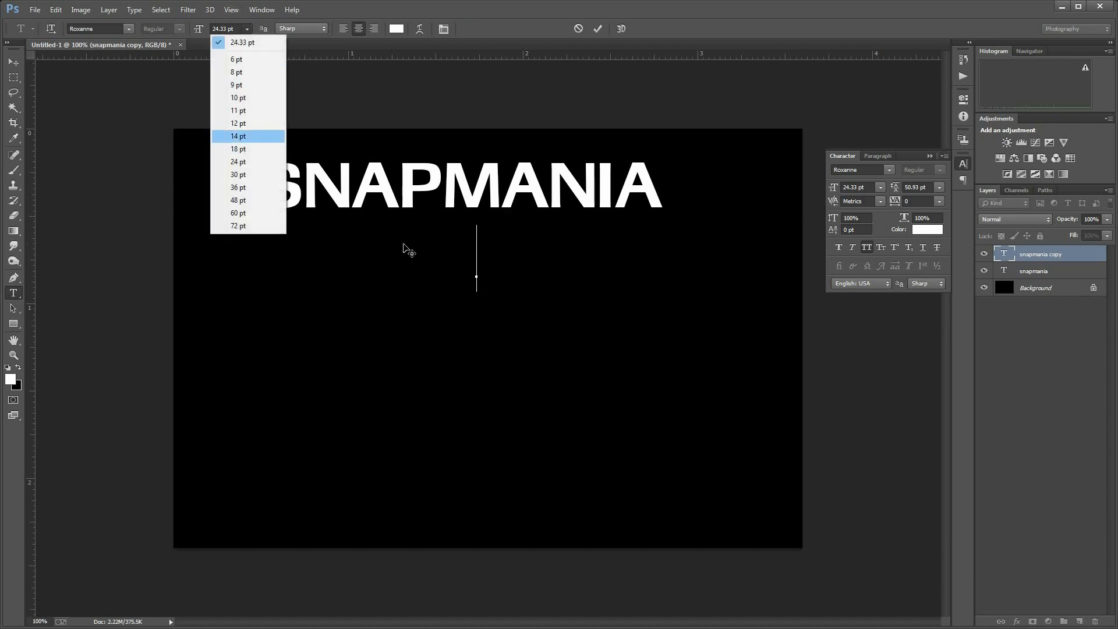
pyautogui.click(232, 122)
# - Enter "this is reguler text" as the content of the emptied duplicate layer
pyautogui.write('xx')
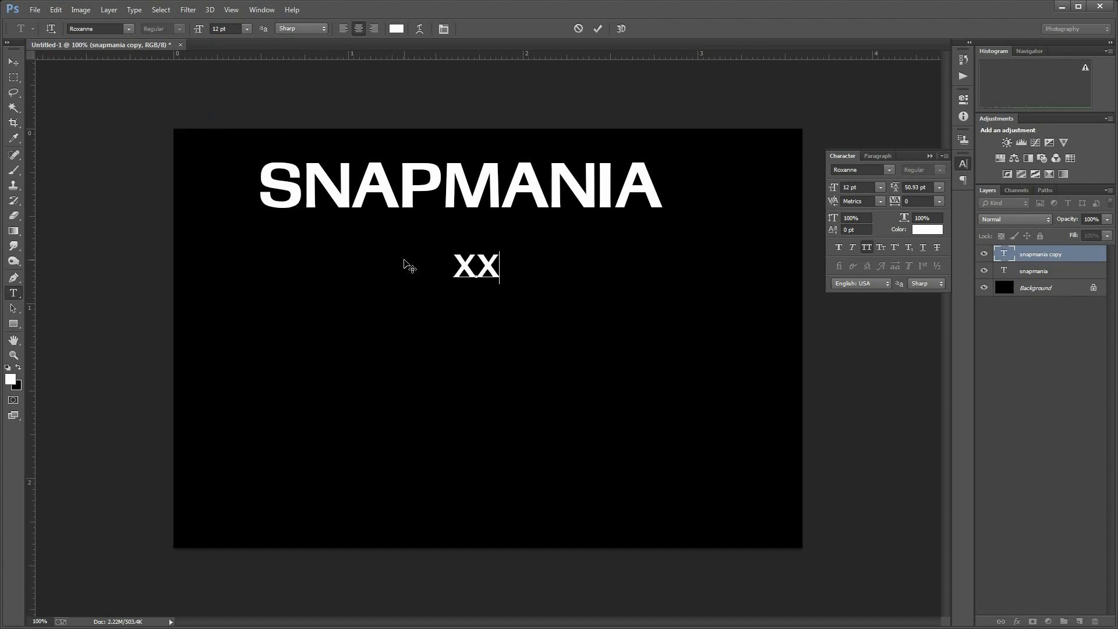
pyautogui.press('BackSpace')
pyautogui.press('BackSpace')
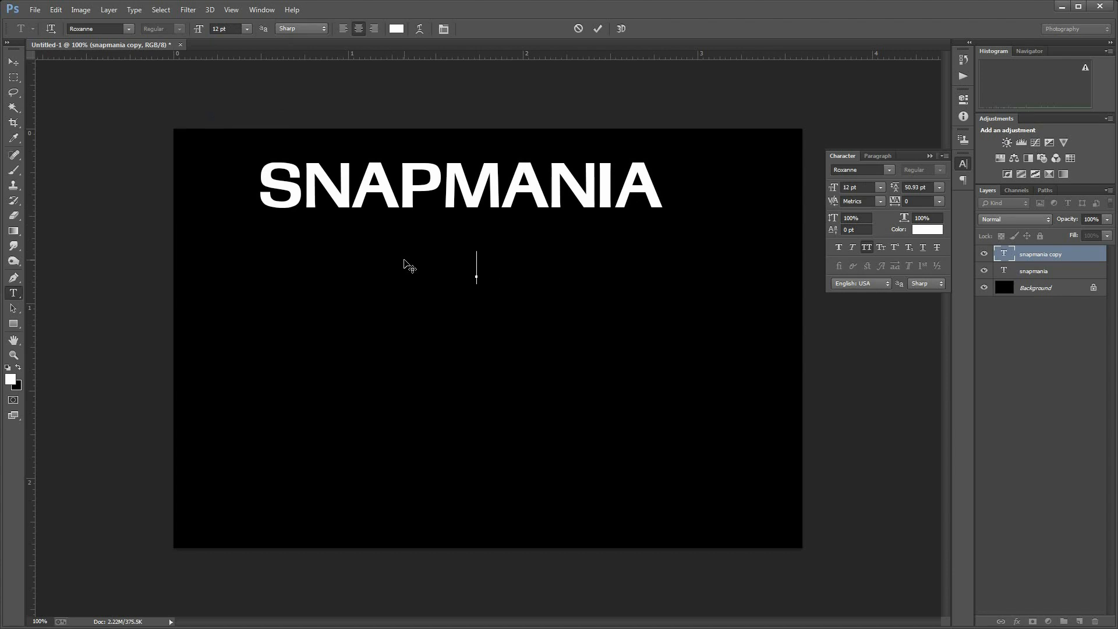
pyautogui.write('this is r')
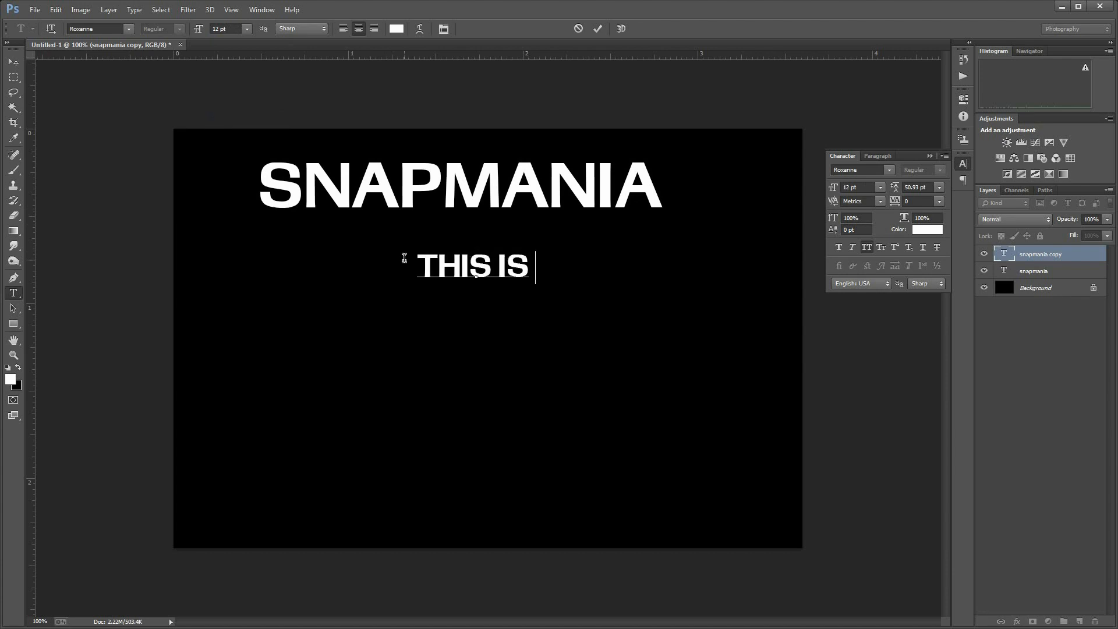
pyautogui.write('eguler')
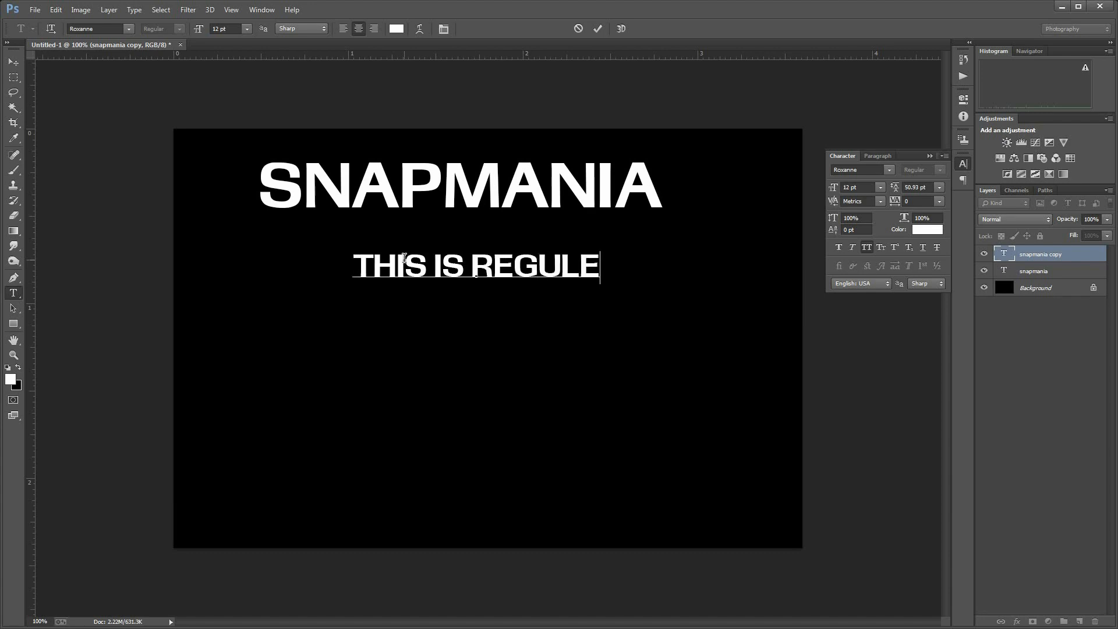
pyautogui.write(' text')
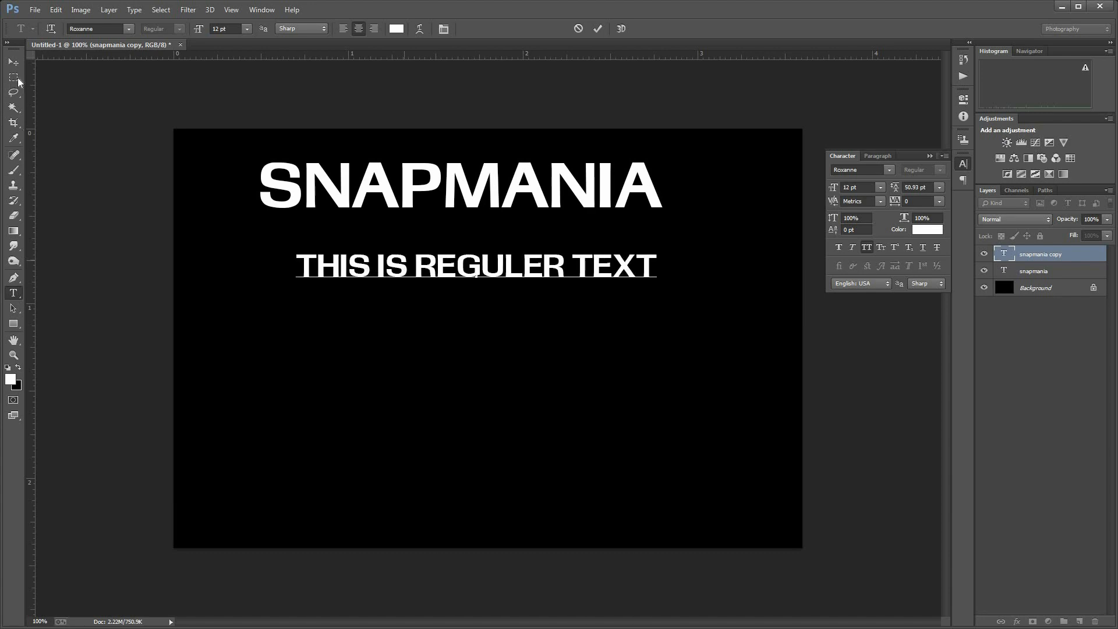
pyautogui.click(14, 62)
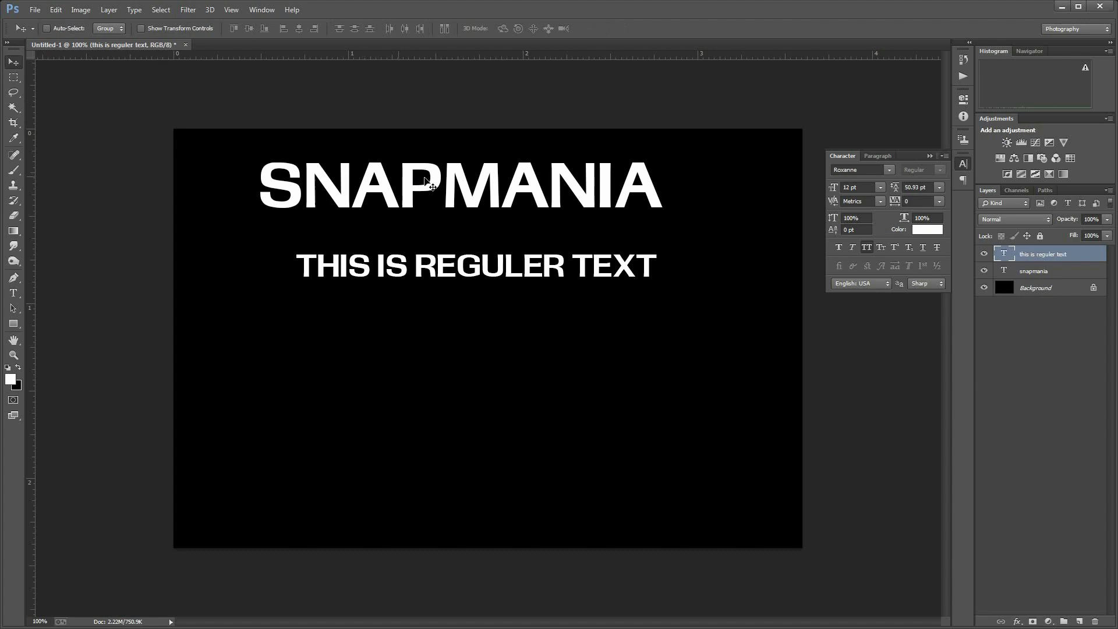
# - Select the SNAPMANIA layer, then add a new text line CSACA below the 12 pt line, shifted towards the canvas centre
pyautogui.rightClick(408, 178)
pyautogui.click(456, 185)
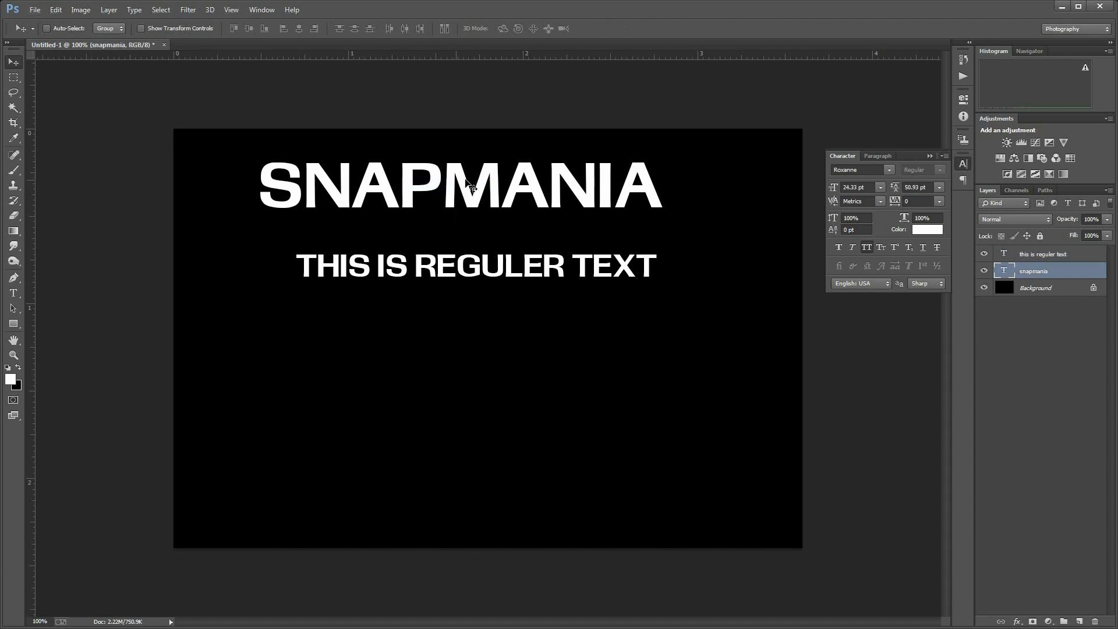
pyautogui.rightClick(465, 179)
pyautogui.click(466, 184)
pyautogui.press('t')
pyautogui.click(272, 390)
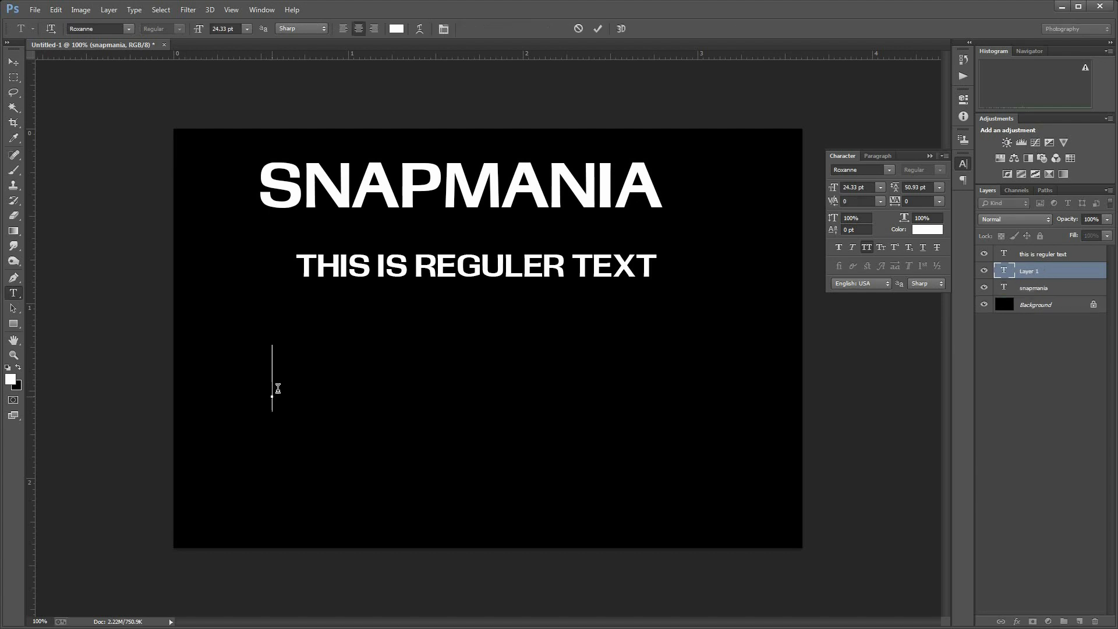
pyautogui.write('CSACA')
pyautogui.moveTo(251, 367); pyautogui.dragTo(394, 370)
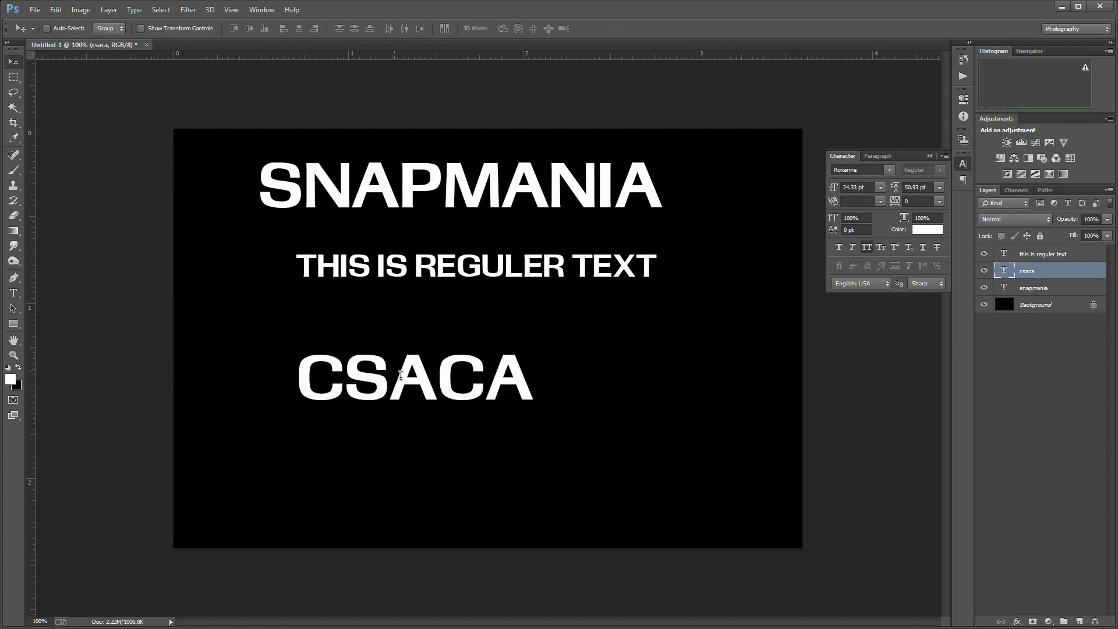
# - Try replacing CSACA with SNAPMANIA and removing its final letter
pyautogui.press('t')
pyautogui.doubleClick(401, 378)
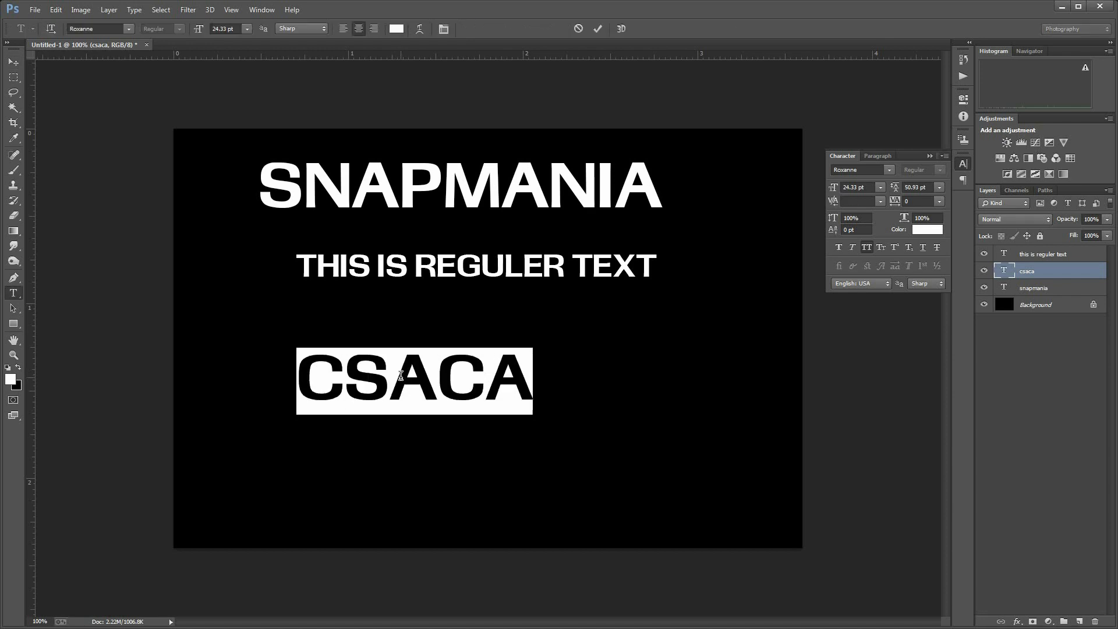
pyautogui.press('BackSpace')
pyautogui.write('SNAP')
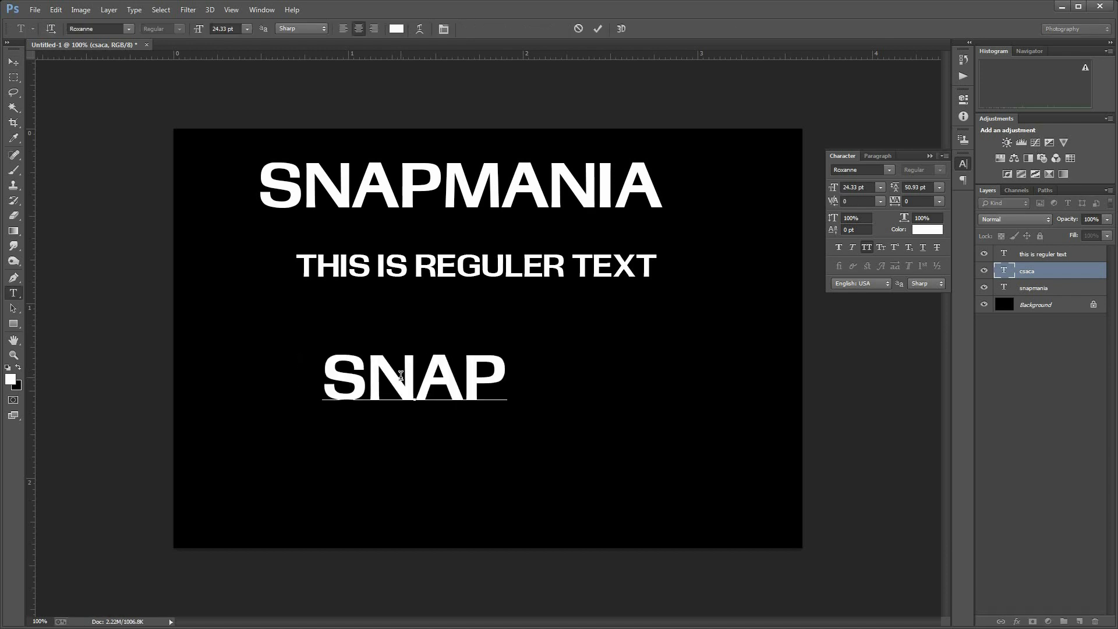
pyautogui.write('MANIA')
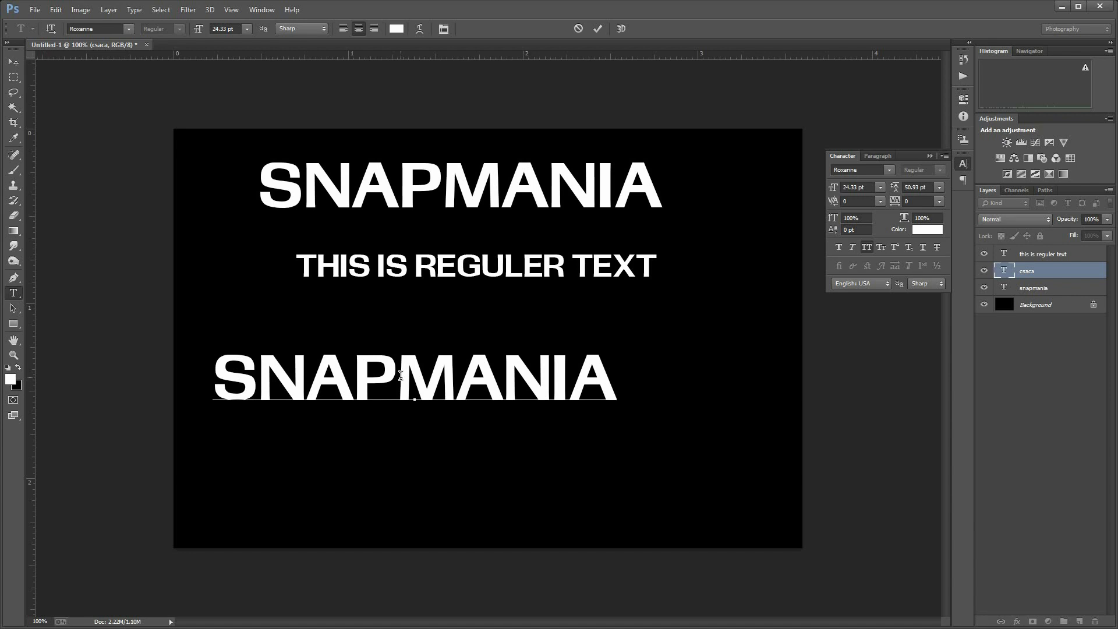
pyautogui.press('BackSpace')
pyautogui.press('Left')
pyautogui.press('Left')
pyautogui.press('Left')
pyautogui.press('Left')
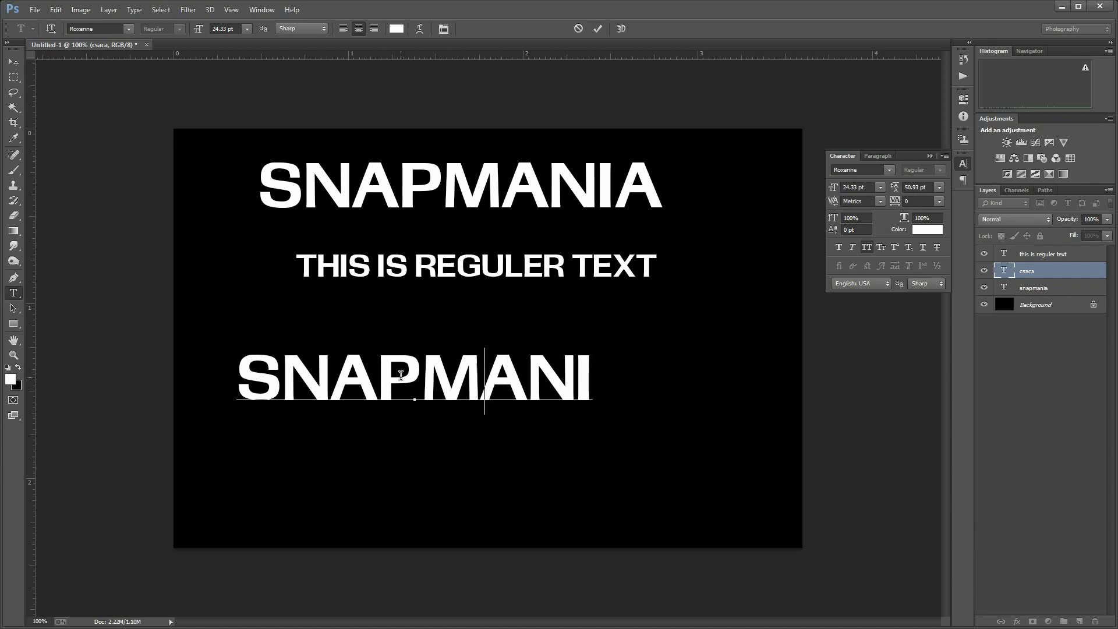
# - Clear the lowest text line completely and enter SNAPMANIA in it again
pyautogui.hotkey('ctrl', 'a')
pyautogui.press('BackSpace')
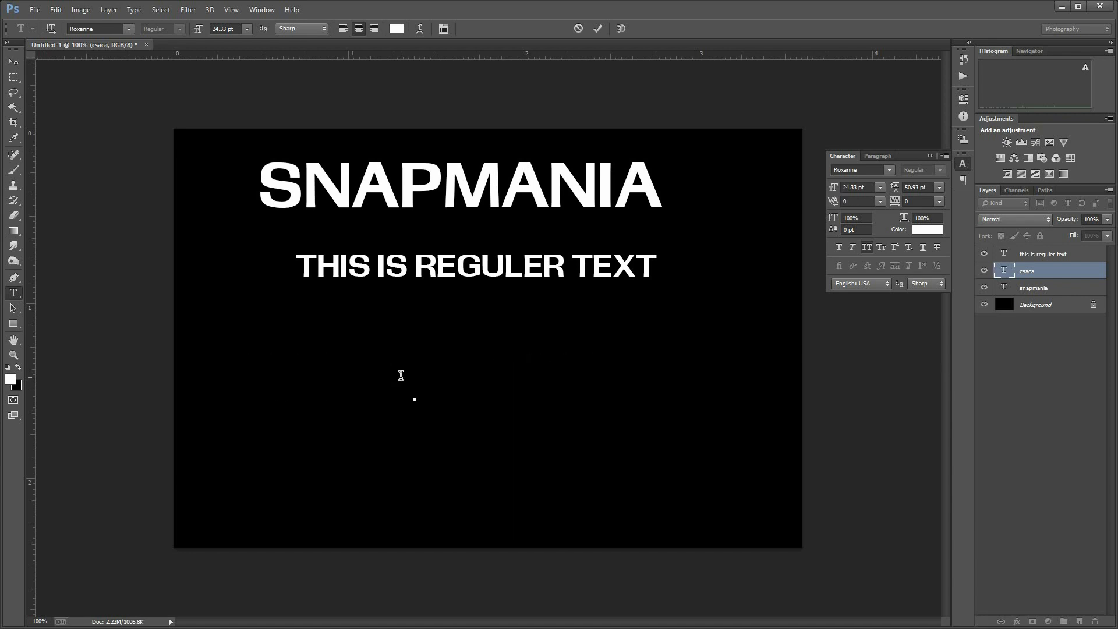
pyautogui.write('SNAP')
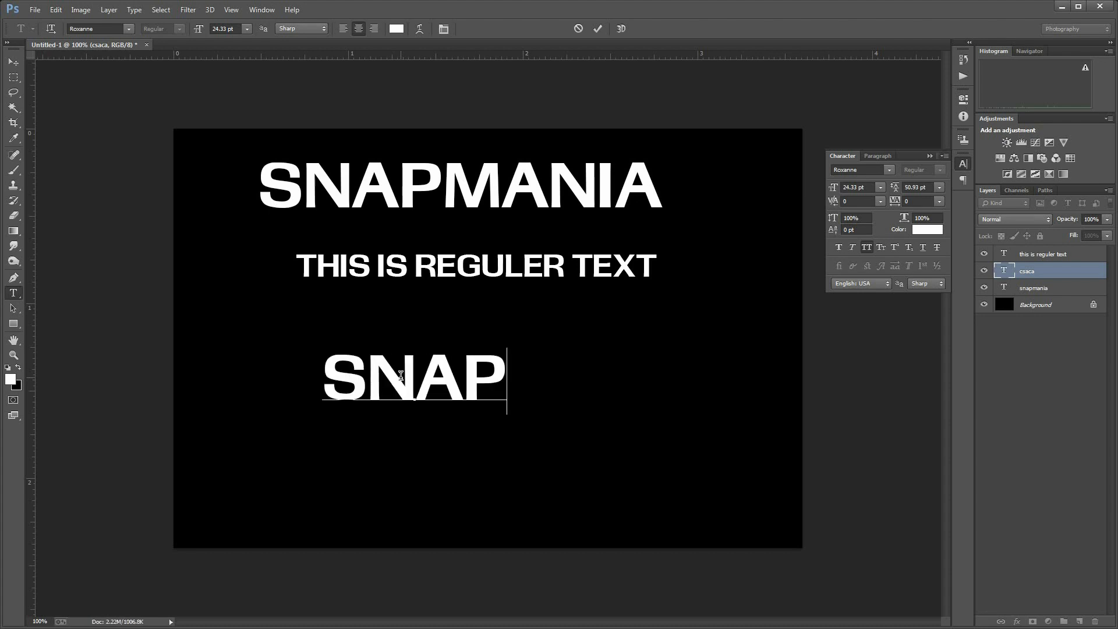
pyautogui.write('MANIA')
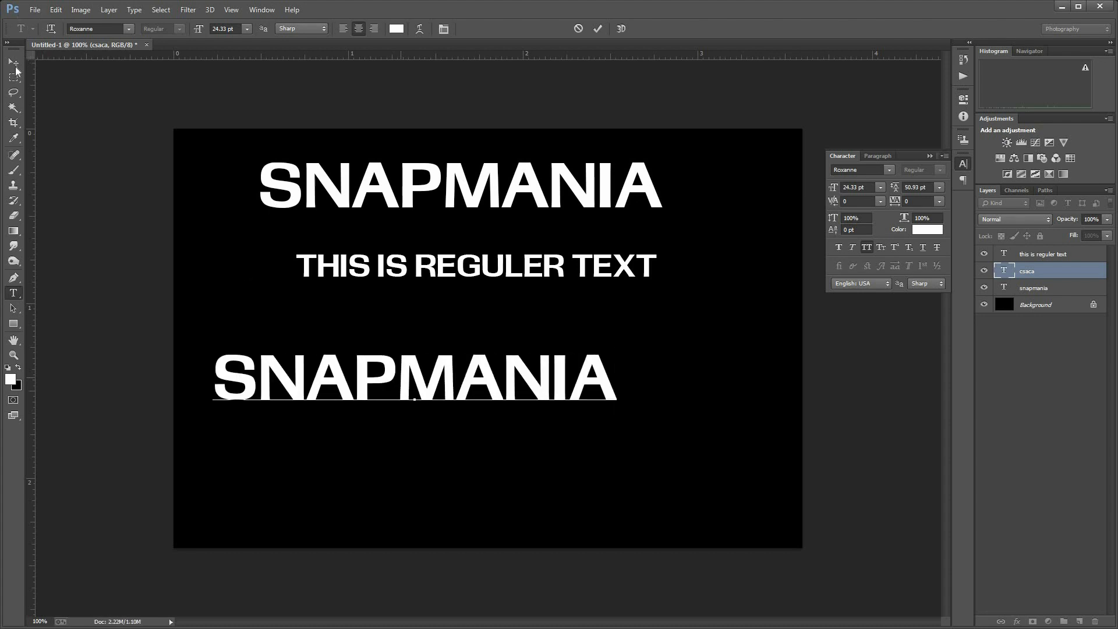
pyautogui.click(13, 63)
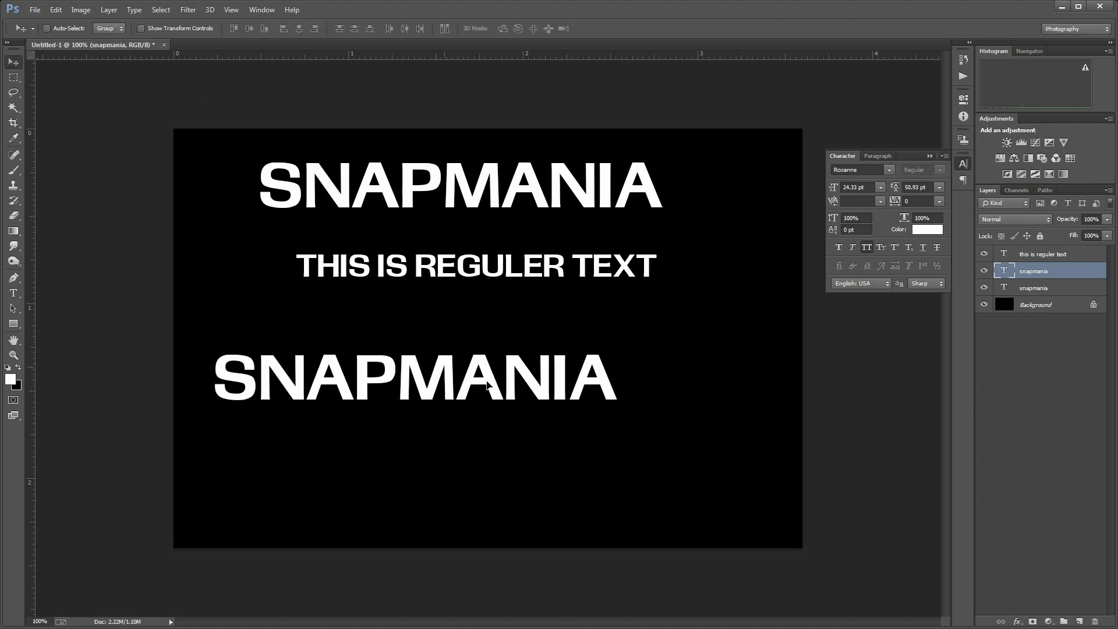
# - Move the lower SNAPMANIA text so it lines up directly beneath the upper SNAPMANIA
pyautogui.rightClick(518, 378)
pyautogui.click(472, 388)
pyautogui.moveTo(472, 388); pyautogui.dragTo(518, 379)
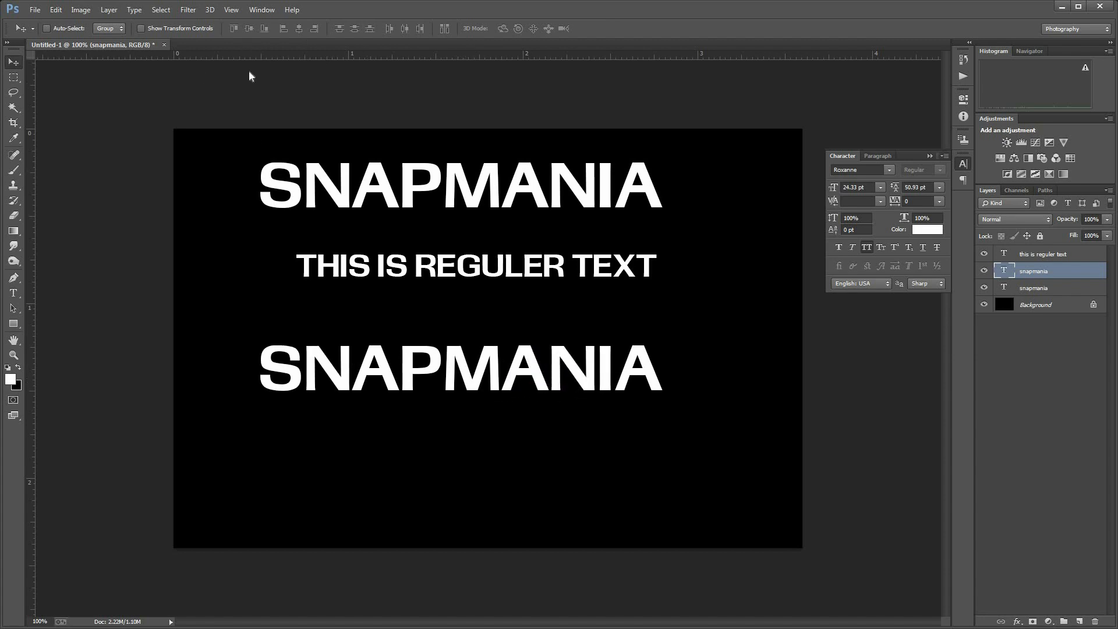
# - Display the document's channel list, and hide and reopen the character settings
pyautogui.click(262, 10)
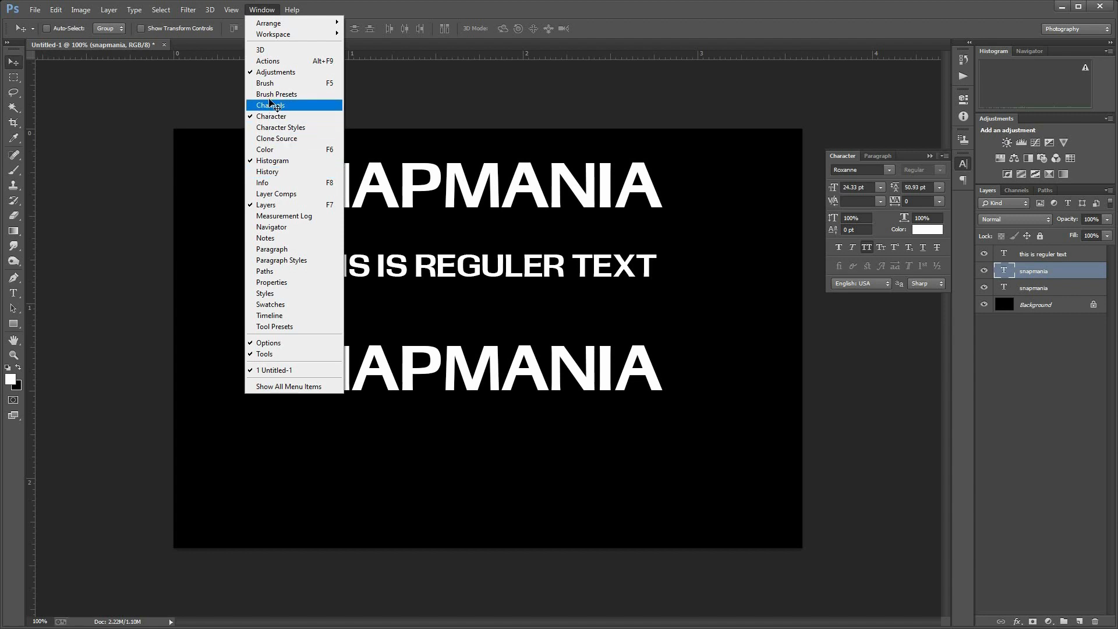
pyautogui.click(271, 105)
pyautogui.click(262, 10)
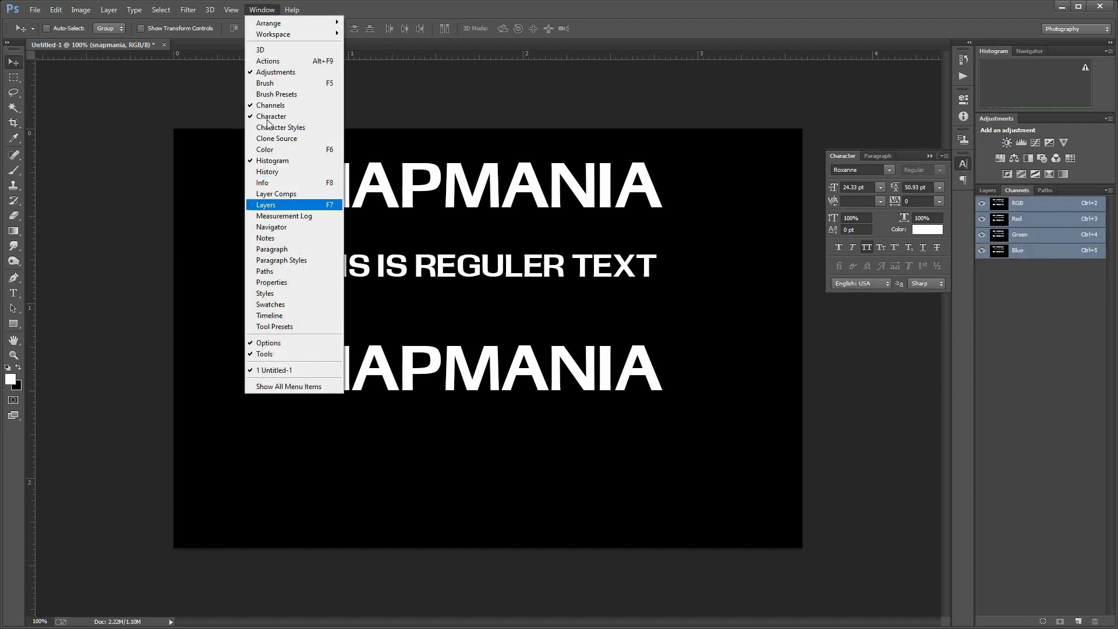
pyautogui.click(271, 117)
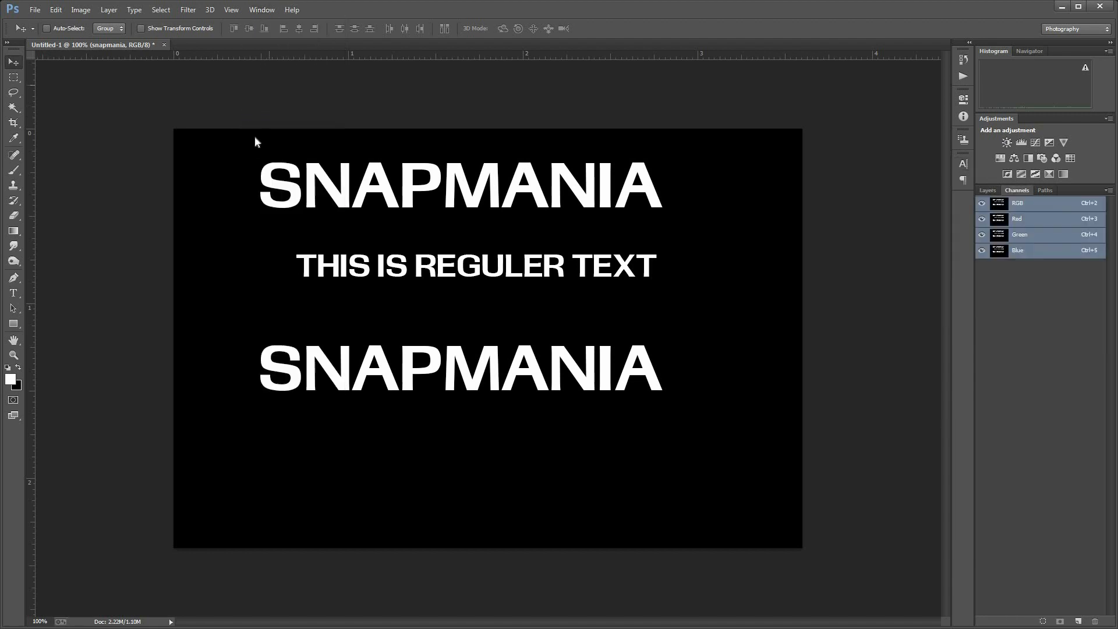
pyautogui.click(262, 10)
pyautogui.click(270, 116)
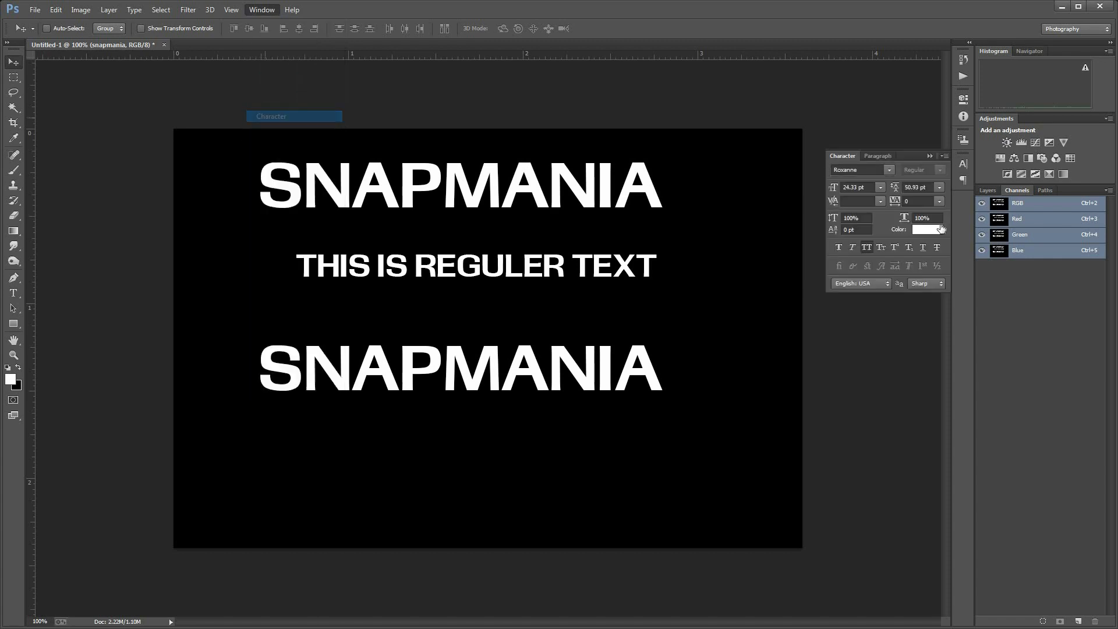
# - Widen the letter spacing of the lower SNAPMANIA by setting its tracking to 75, 100 and finally 200
pyautogui.click(939, 202)
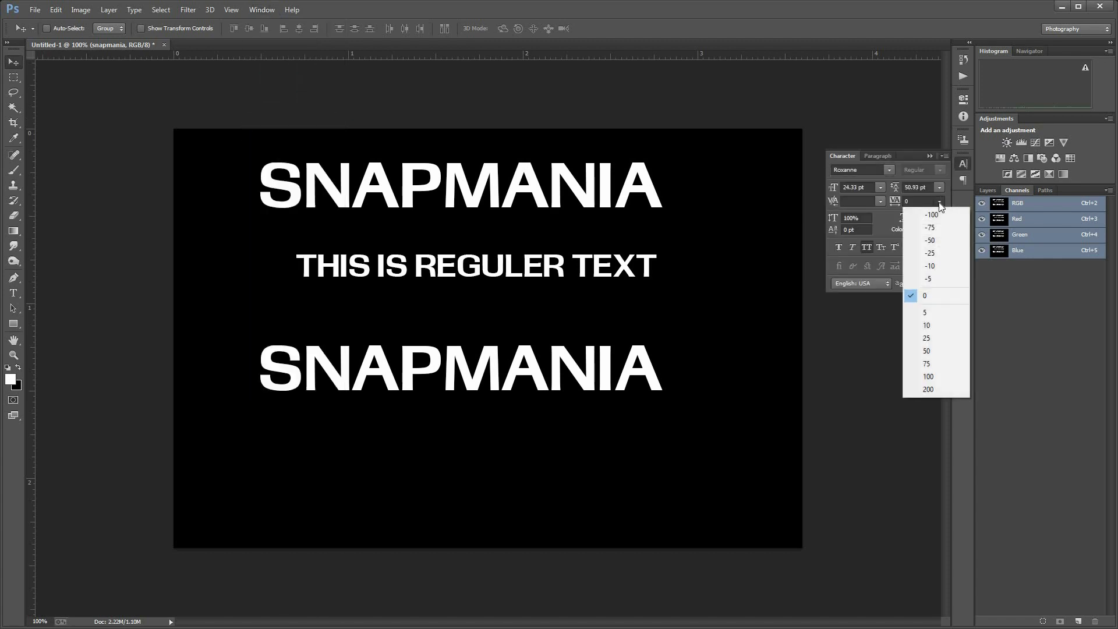
pyautogui.click(929, 364)
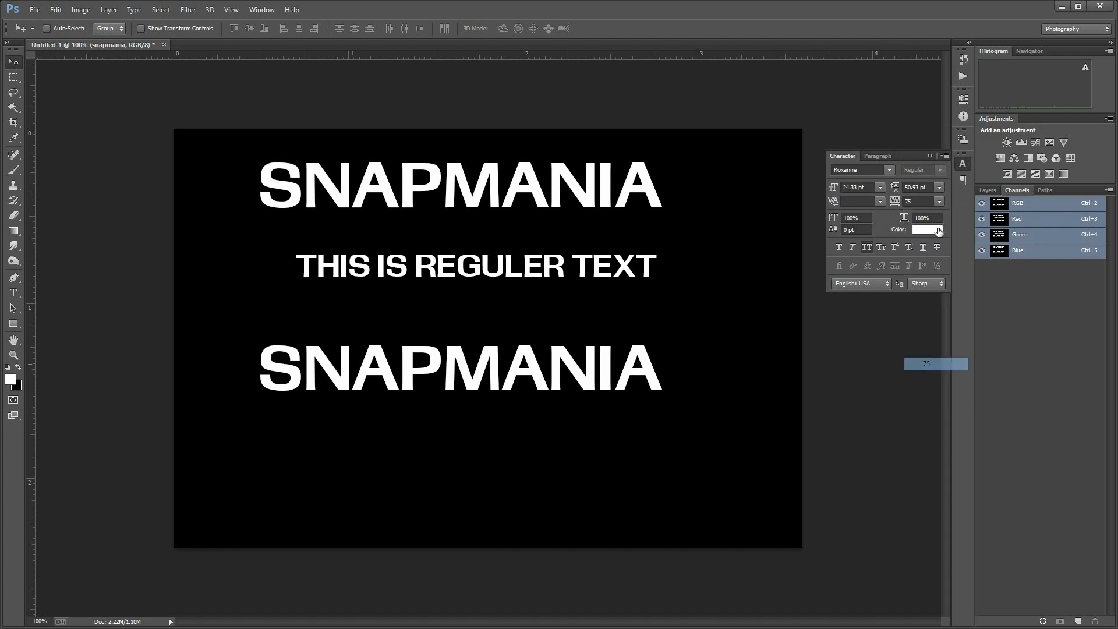
pyautogui.click(938, 202)
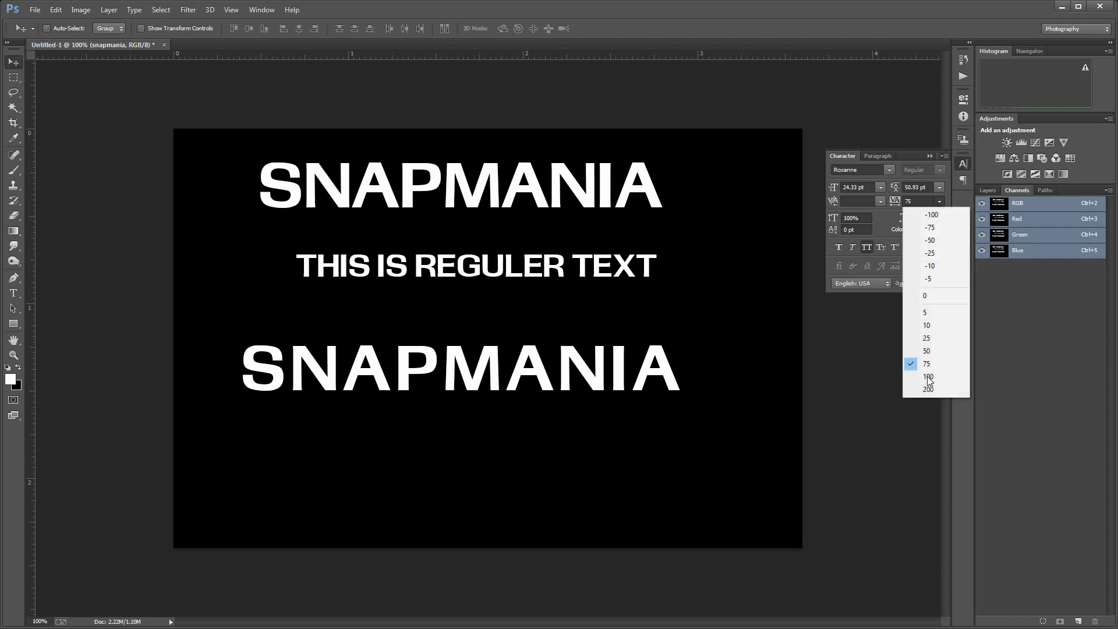
pyautogui.press('Return')
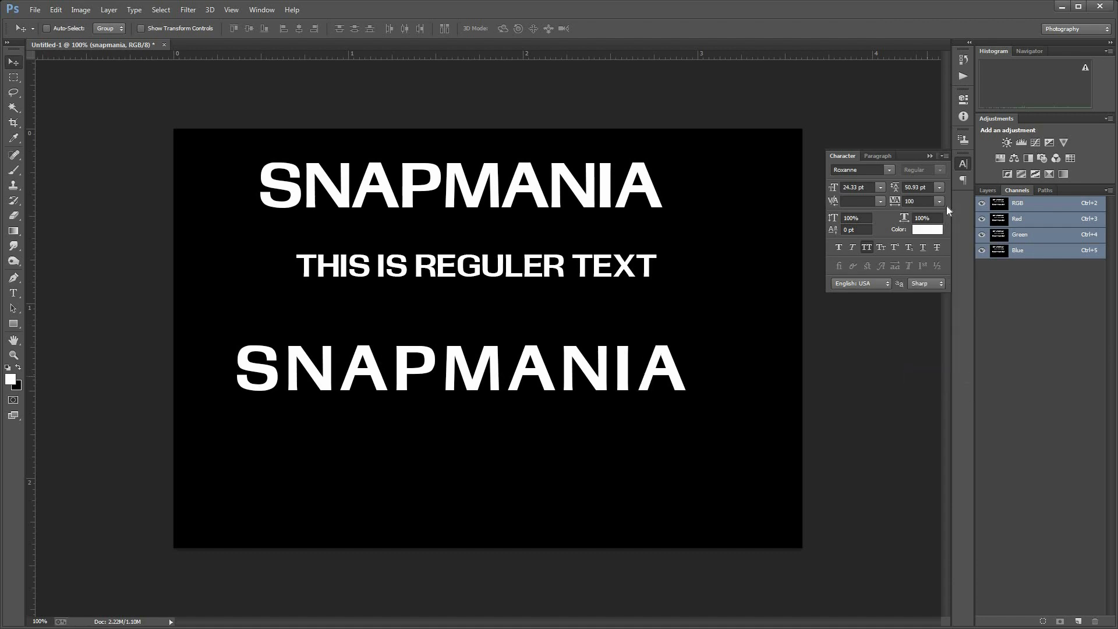
pyautogui.click(939, 201)
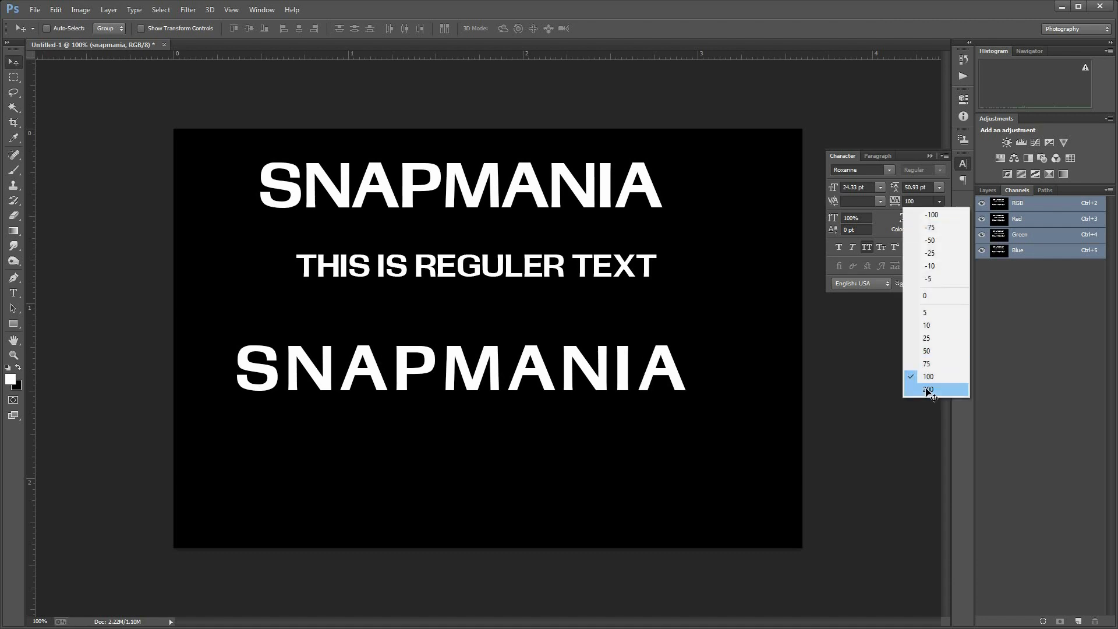
pyautogui.click(927, 389)
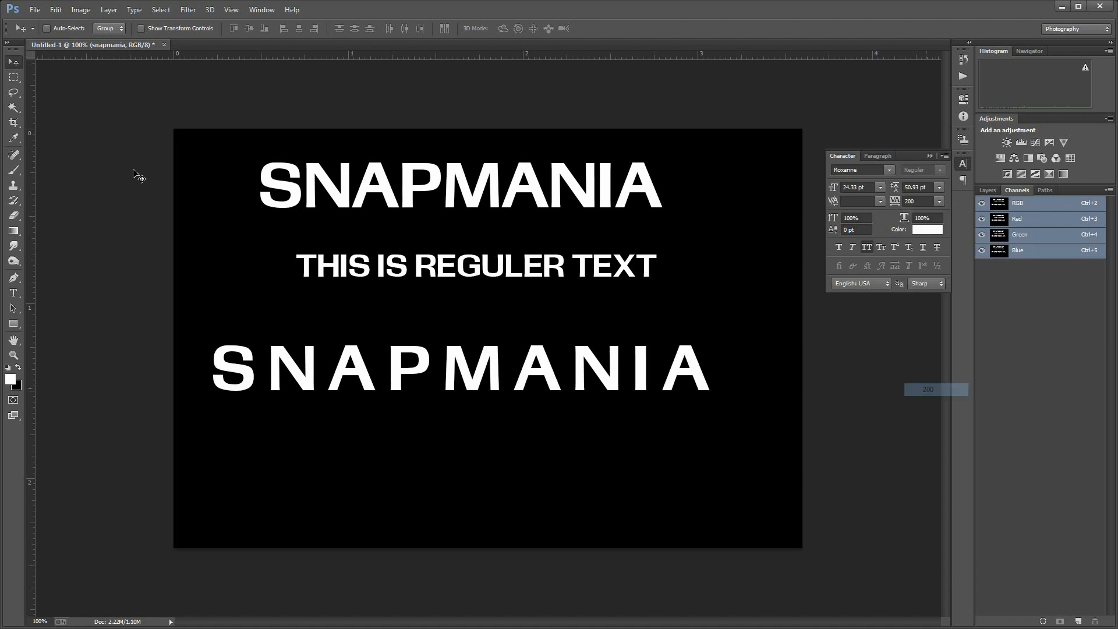
# - Select the widely spaced SNAPMANIA layer and shift the text slightly up and to the right
pyautogui.rightClick(500, 357)
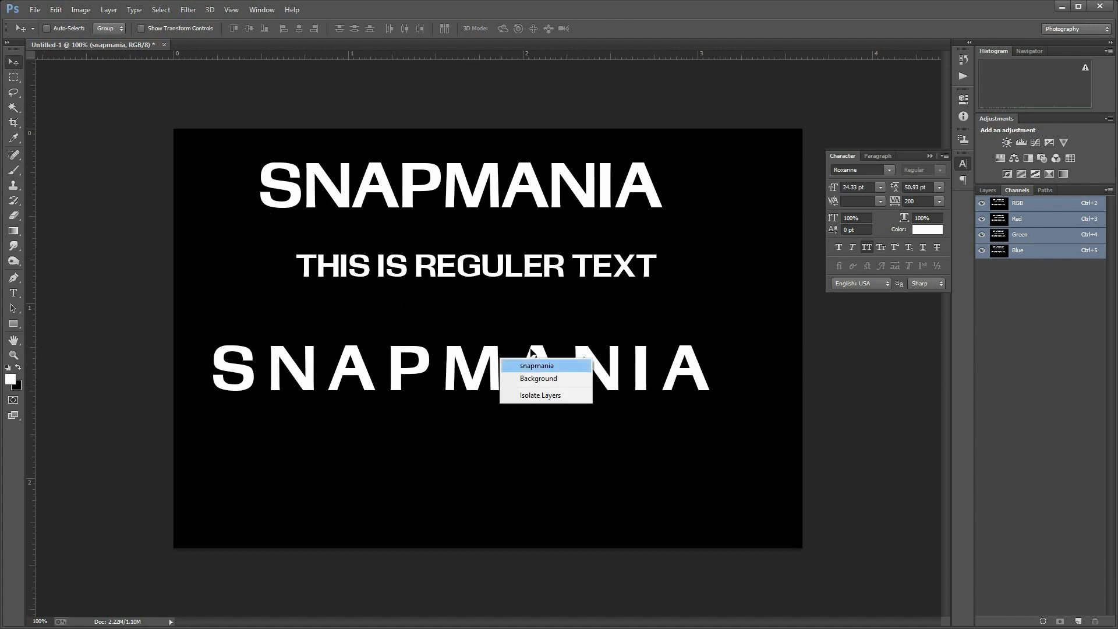
pyautogui.click(531, 365)
pyautogui.moveTo(511, 360); pyautogui.dragTo(532, 348)
# - Duplicate the THIS IS REGULER TEXT line and place the copy below the widely spaced SNAPMANIA
pyautogui.rightClick(524, 255)
pyautogui.click(547, 264)
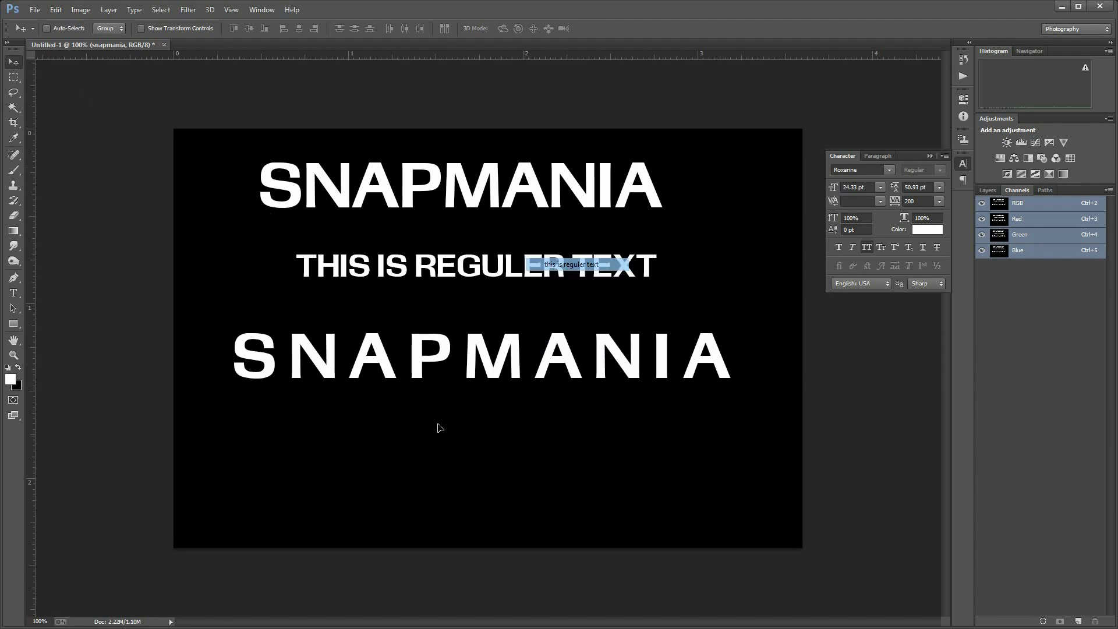
pyautogui.keyDown('alt'); pyautogui.moveTo(517, 259); pyautogui.dragTo(438, 424); pyautogui.keyUp('alt')
# - Replace the copied line's wording with THIS IS PROPER WAY SPACE IN TEXT
pyautogui.press('t')
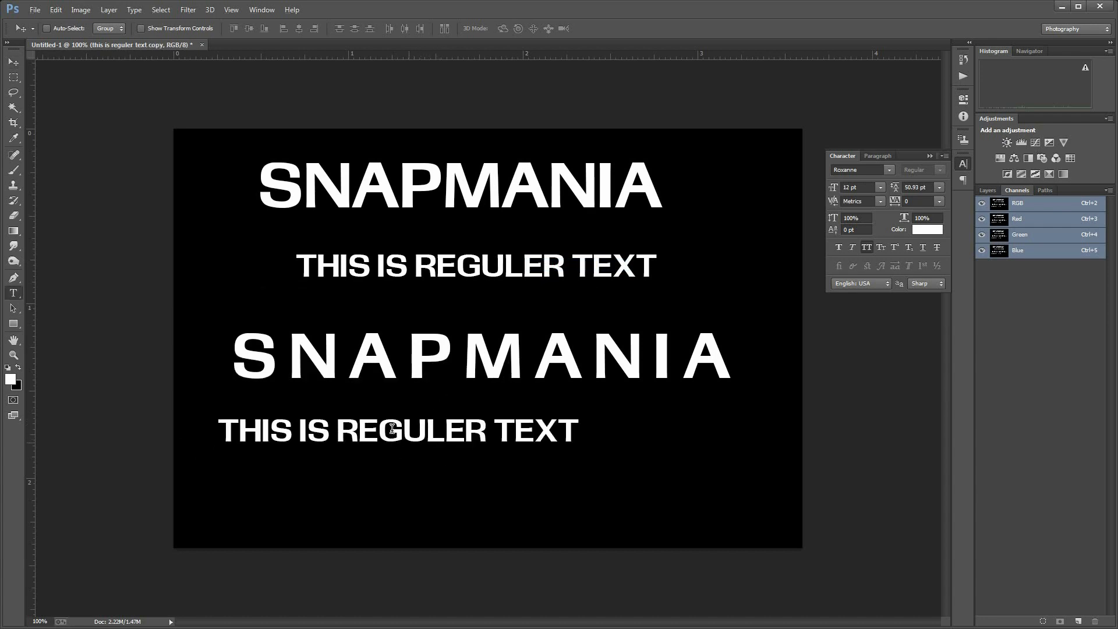
pyautogui.tripleClick(392, 430)
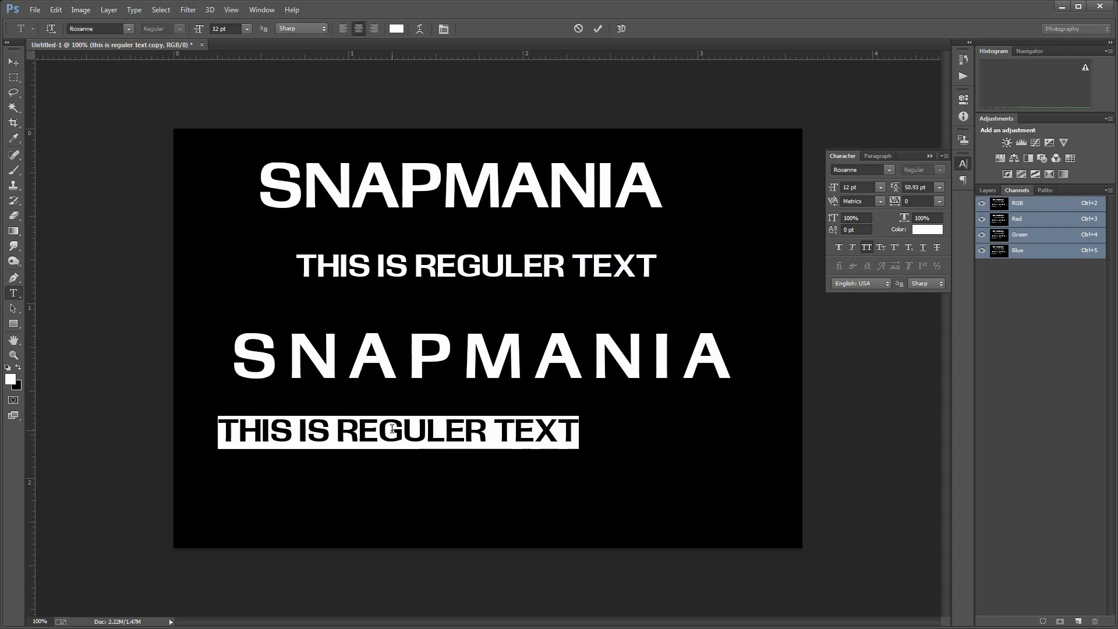
pyautogui.write('this is p')
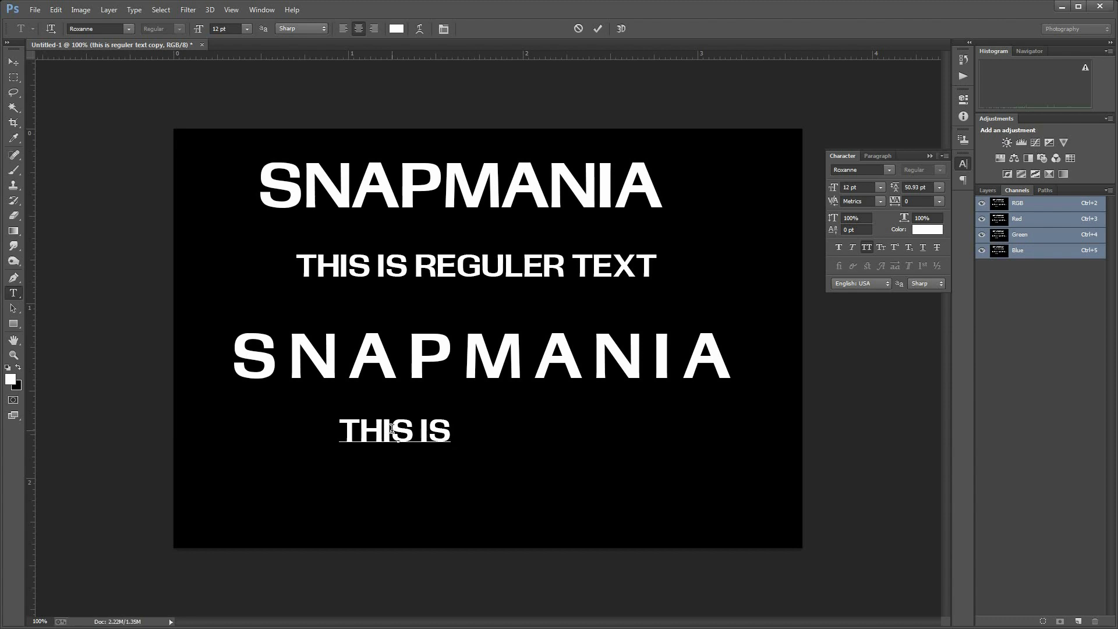
pyautogui.write('roper ')
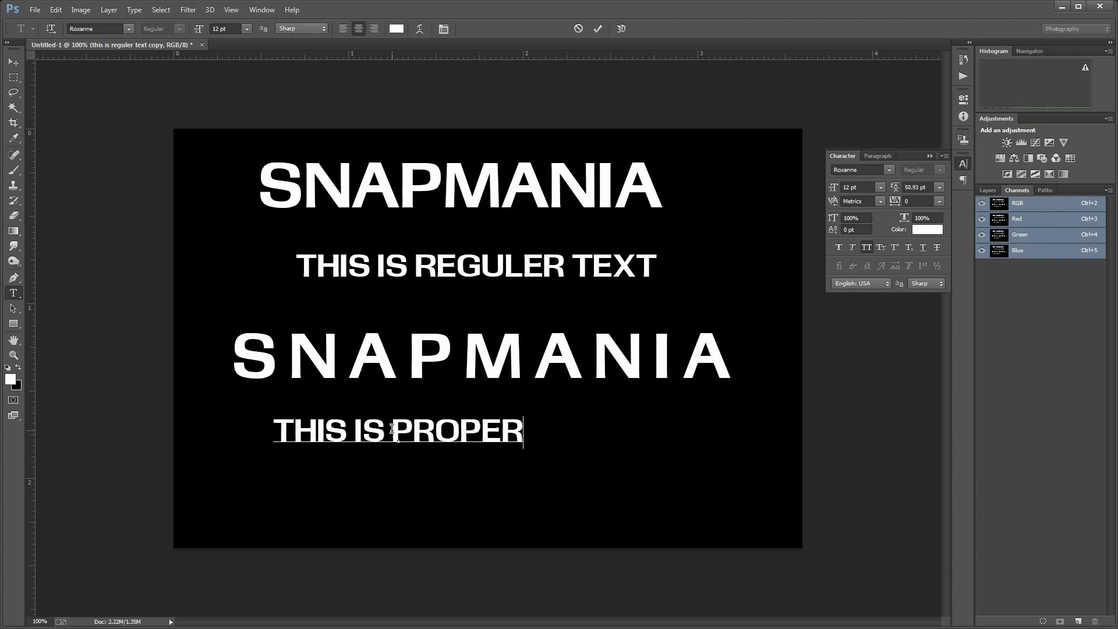
pyautogui.write('way')
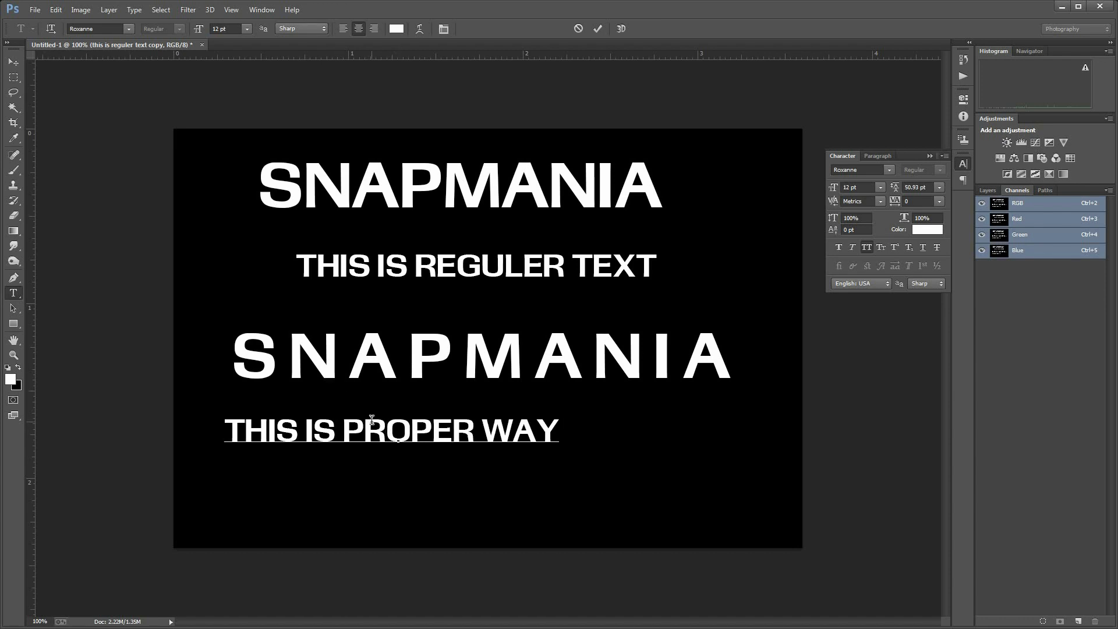
pyautogui.write('SPA')
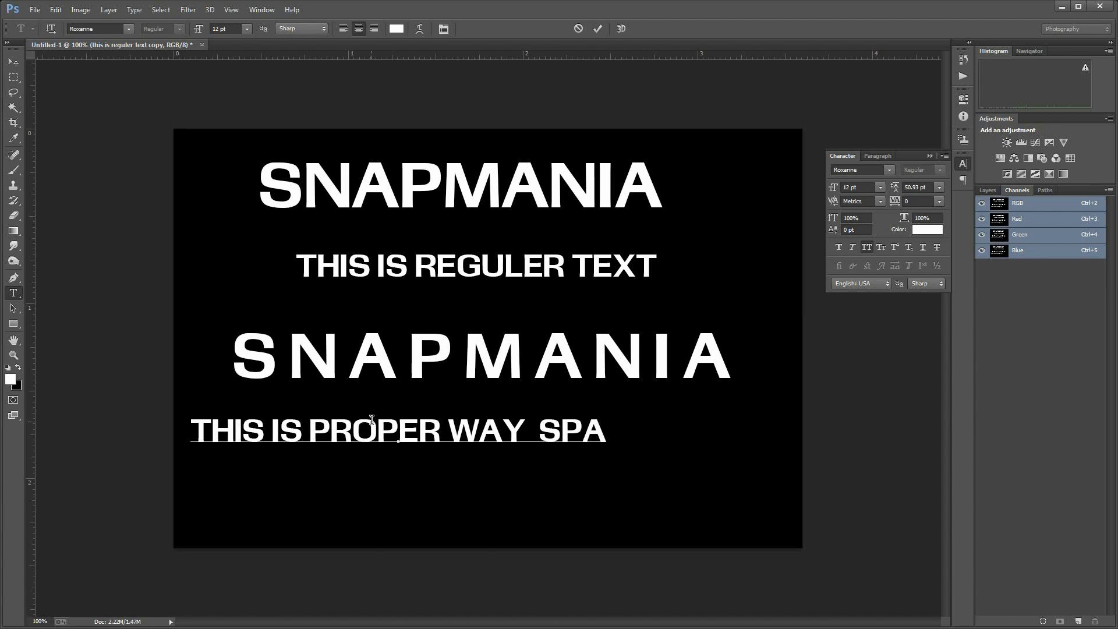
pyautogui.write('CE IN')
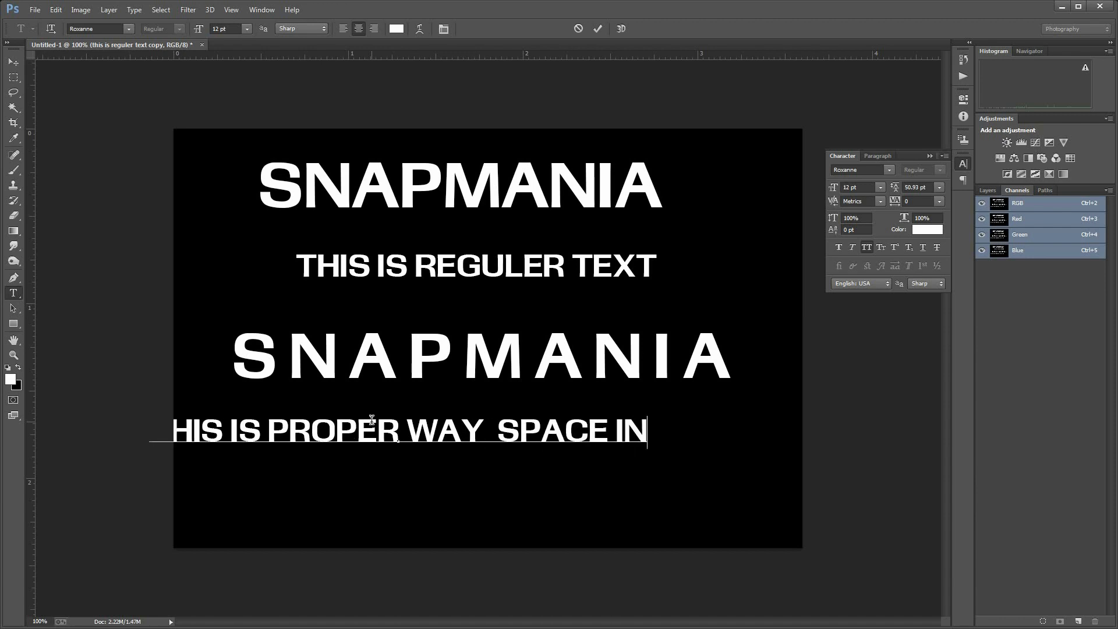
pyautogui.write(' TEXT')
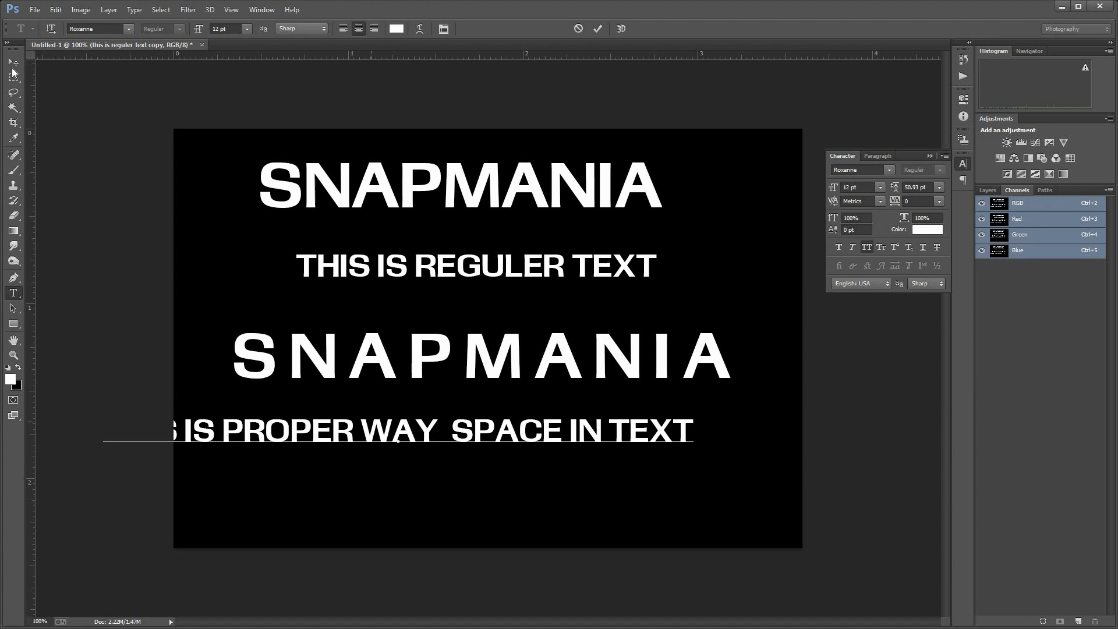
pyautogui.hotkey('ctrl', 'Return')
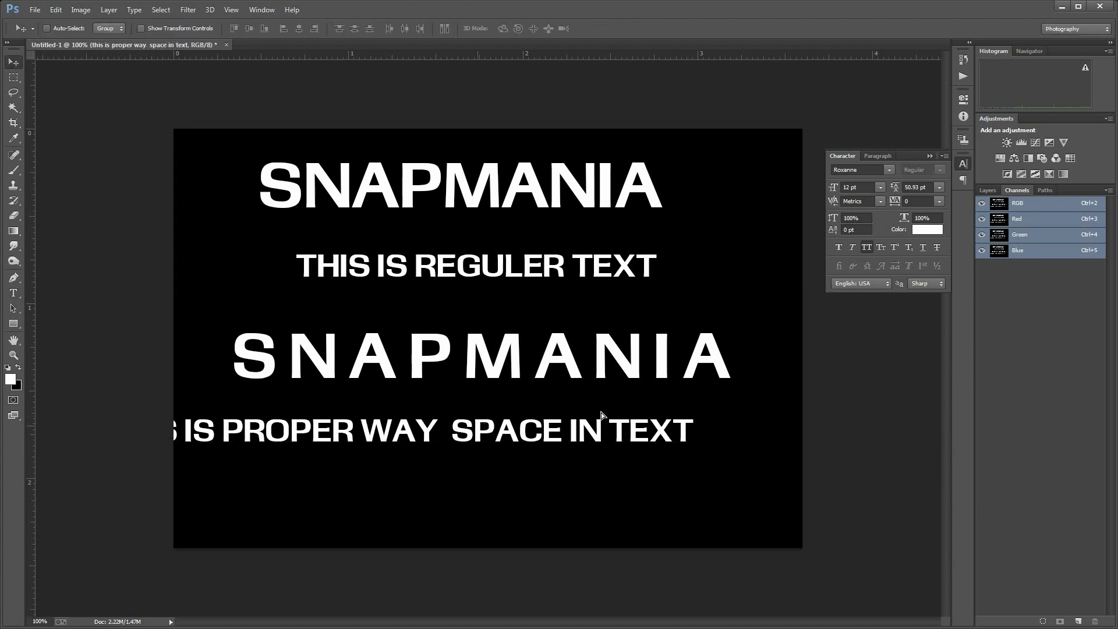
# - Move the THIS IS PROPER WAY line right until it fits the canvas, and scale it down to about 9.1 pt
pyautogui.rightClick(485, 424)
pyautogui.click(493, 431)
pyautogui.moveTo(492, 430); pyautogui.dragTo(588, 428)
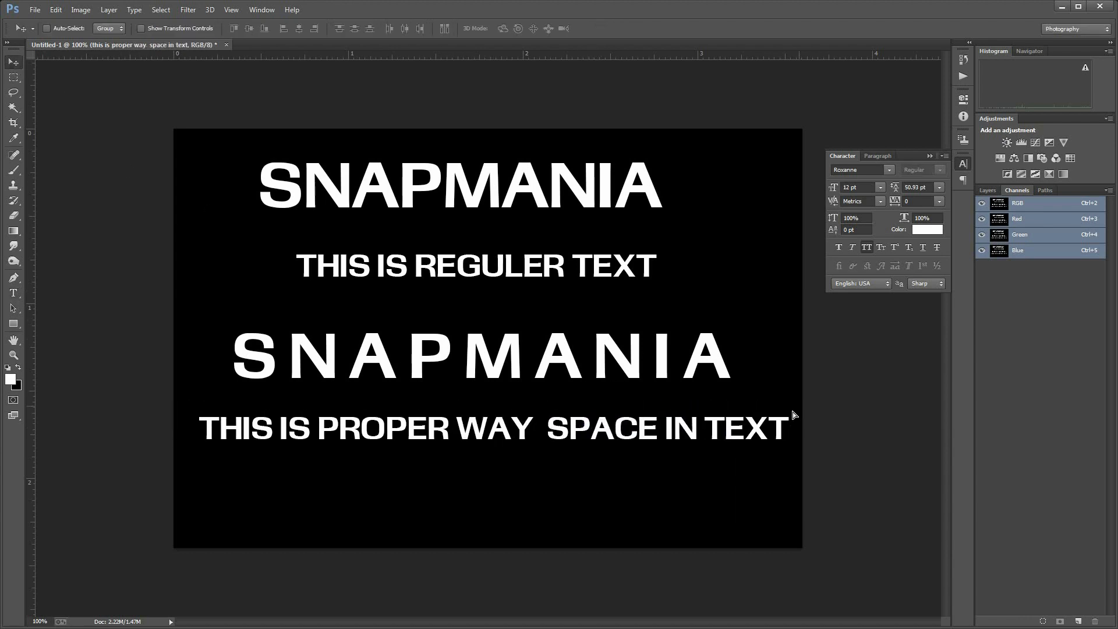
pyautogui.hotkey('ctrl', 't')
pyautogui.moveTo(784, 415); pyautogui.dragTo(646, 421)
pyautogui.press('Return')
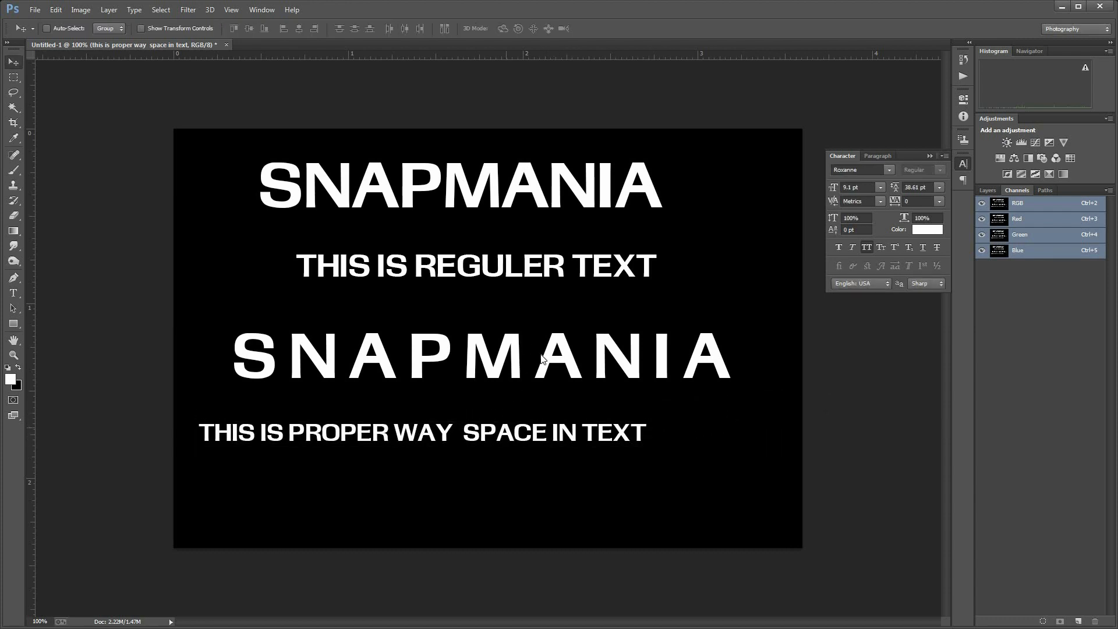
# - Select the upper SNAPMANIA layer and move the text about 0.120 in right and 0.027 in down
pyautogui.keyDown('ctrl'); pyautogui.click(522, 361); pyautogui.keyUp('ctrl')
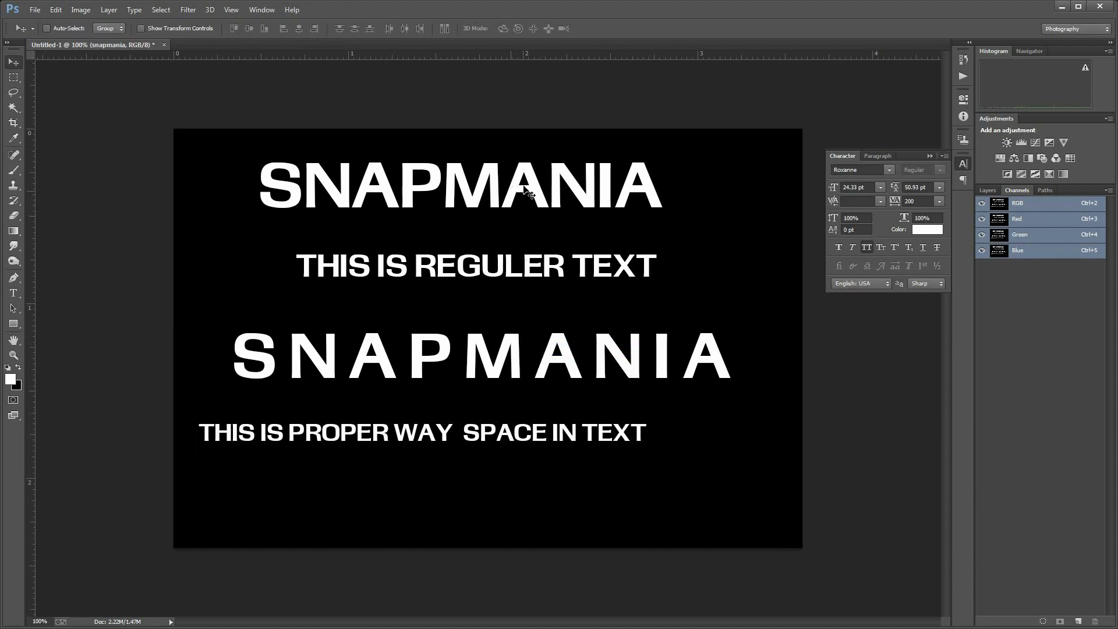
pyautogui.keyDown('ctrl'); pyautogui.click(527, 192); pyautogui.keyUp('ctrl')
pyautogui.rightClick(529, 180)
pyautogui.click(564, 193)
pyautogui.moveTo(538, 194)
pyautogui.mouseDown()
pyautogui.moveTo(514, 191)
pyautogui.moveTo(545, 206)
pyautogui.moveTo(559, 198)
pyautogui.mouseUp()
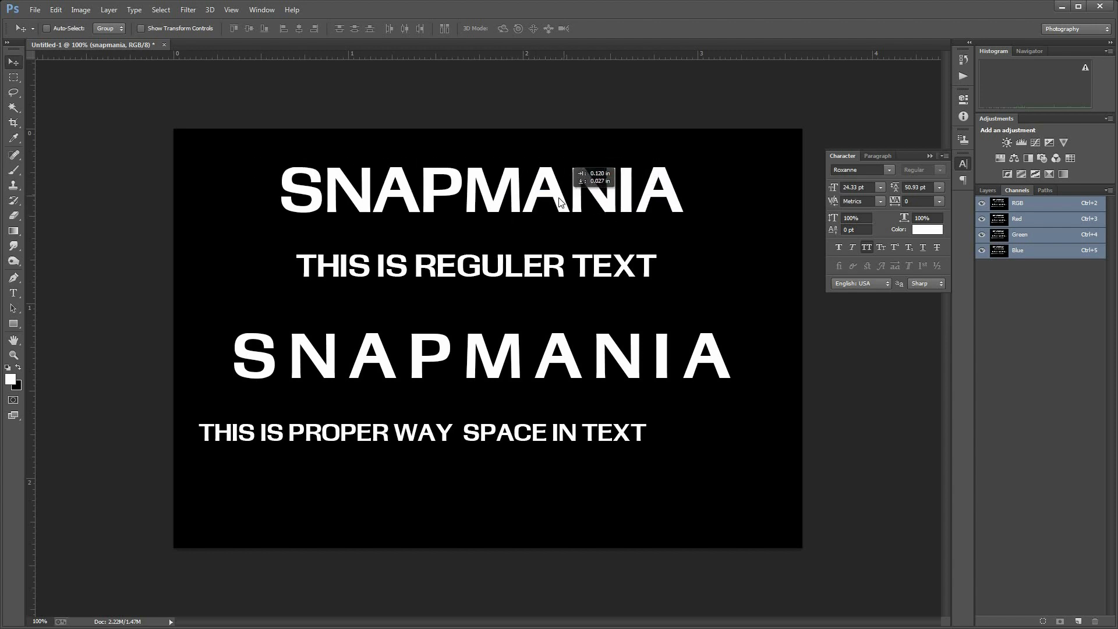
pyautogui.rightClick(552, 197)
pyautogui.click(568, 204)
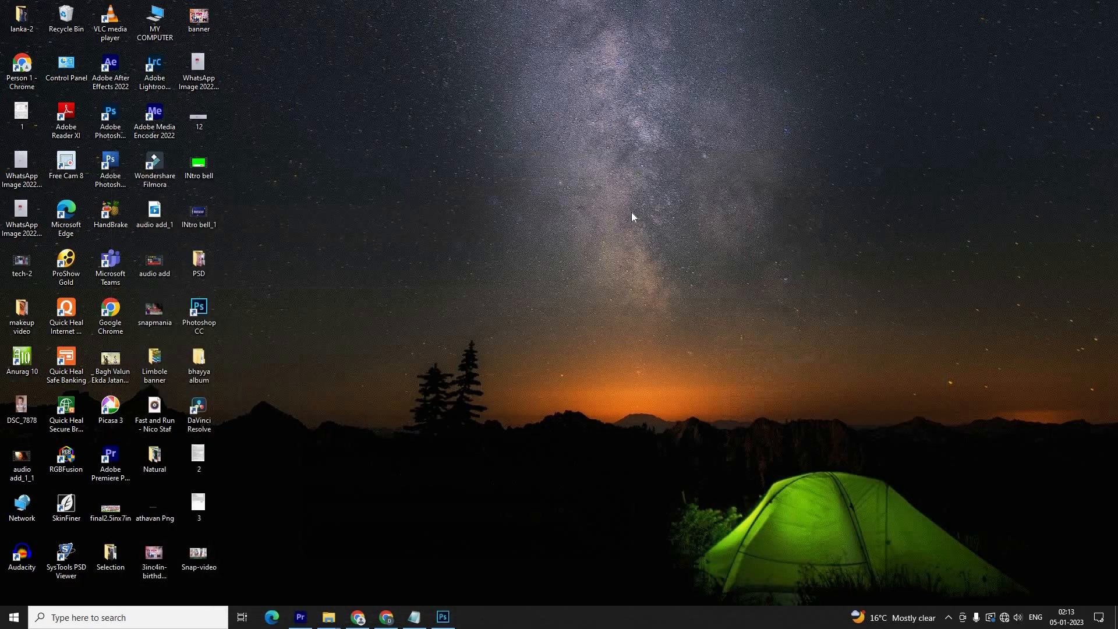
pyautogui.rightClick(616, 181)
pyautogui.press('Return')
pyautogui.rightClick(467, 158)
pyautogui.press('Down')
pyautogui.press('Down')
pyautogui.press('Down')
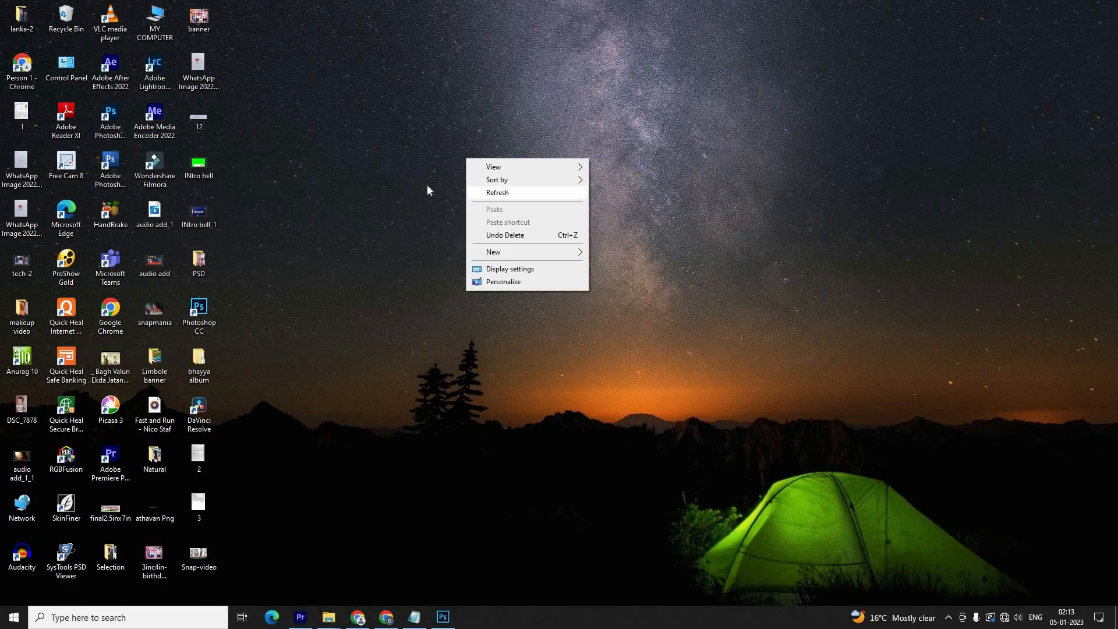
pyautogui.press('Return')
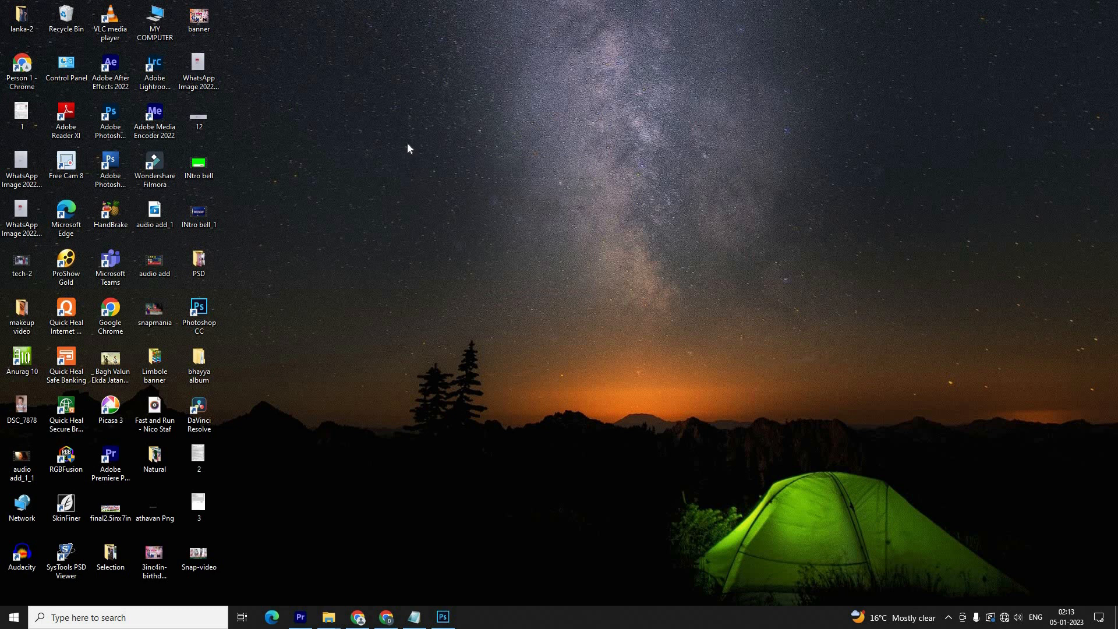
# - Switch back to Photoshop and move the widely spaced SNAPMANIA slightly up and to the right
pyautogui.click(444, 619)
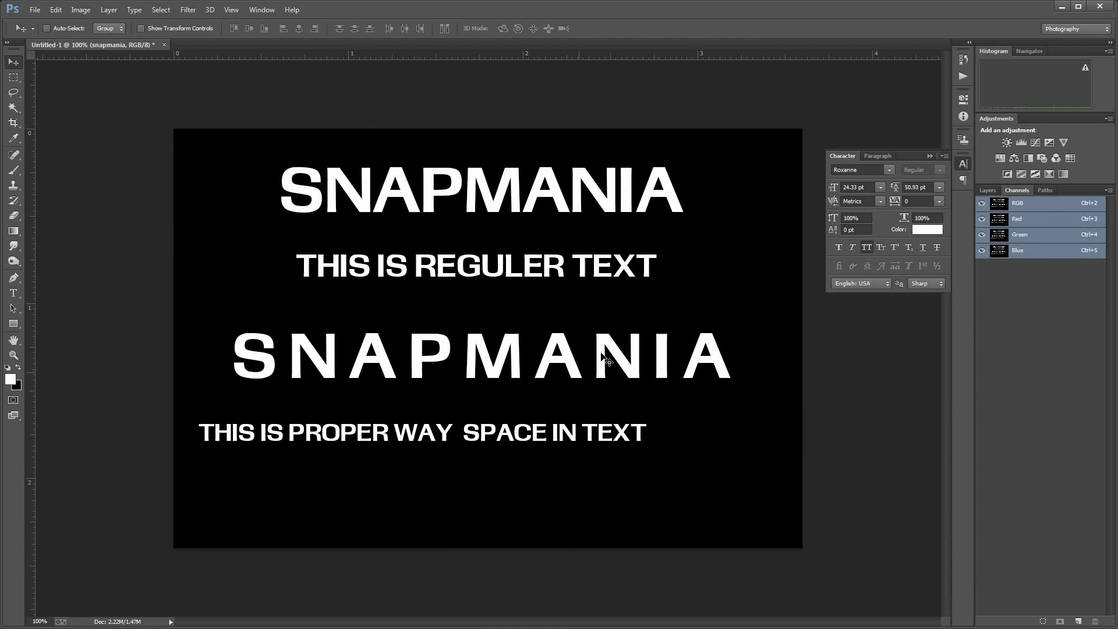
pyautogui.rightClick(606, 354)
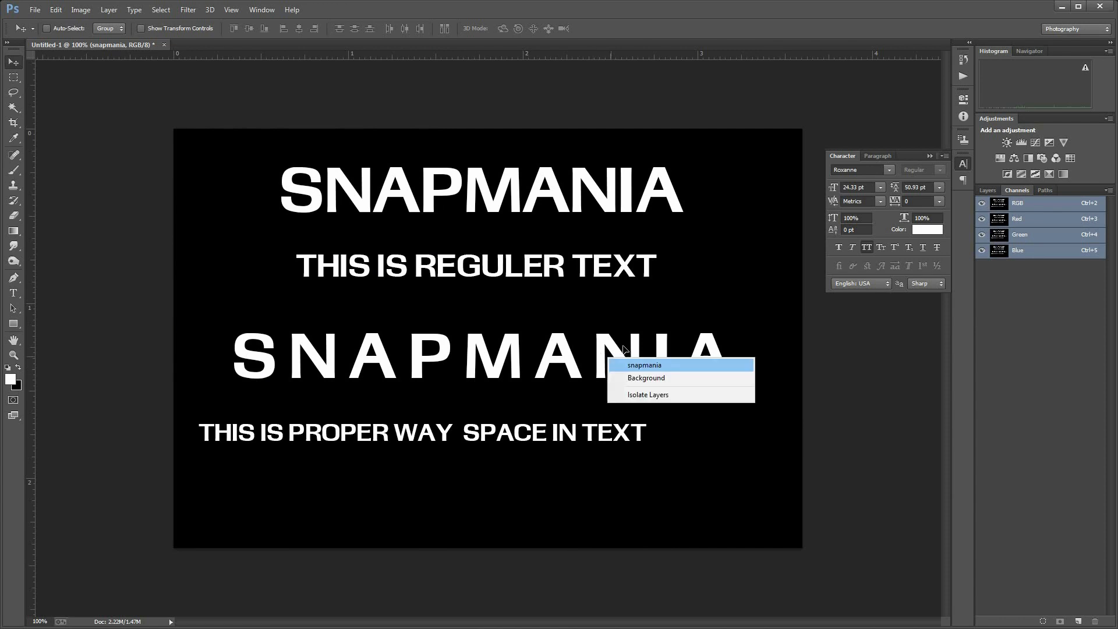
pyautogui.click(623, 364)
pyautogui.moveTo(607, 353); pyautogui.dragTo(626, 346)
# - Select the THIS IS REGULER TEXT layer and move that line slightly down, closer to the widely spaced SNAPMANIA
pyautogui.rightClick(583, 267)
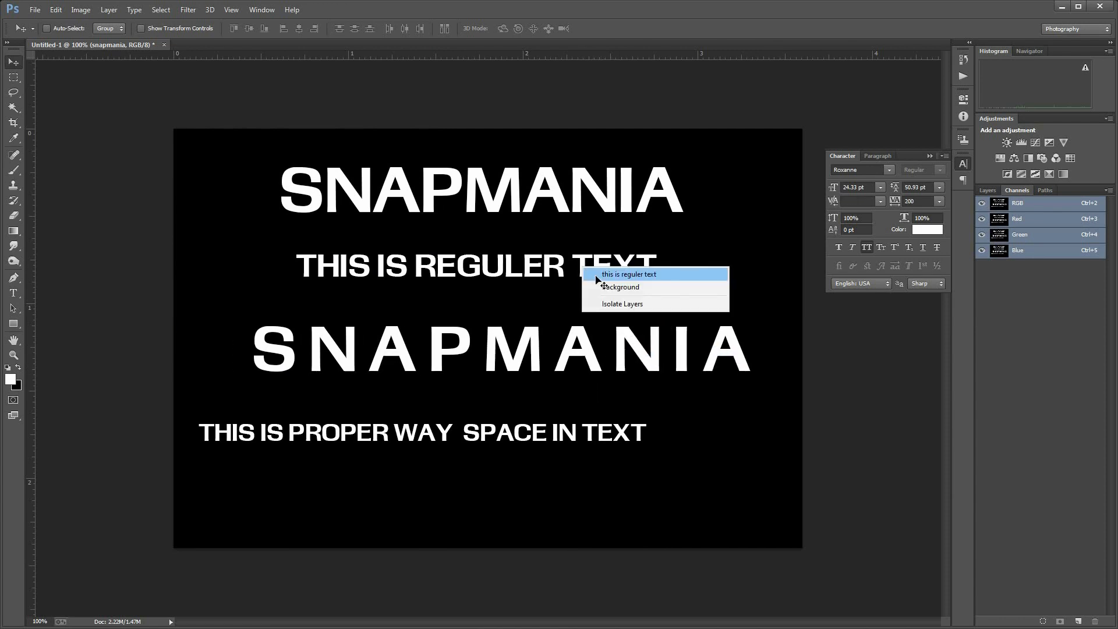
pyautogui.click(596, 276)
pyautogui.moveTo(598, 268); pyautogui.dragTo(596, 276)
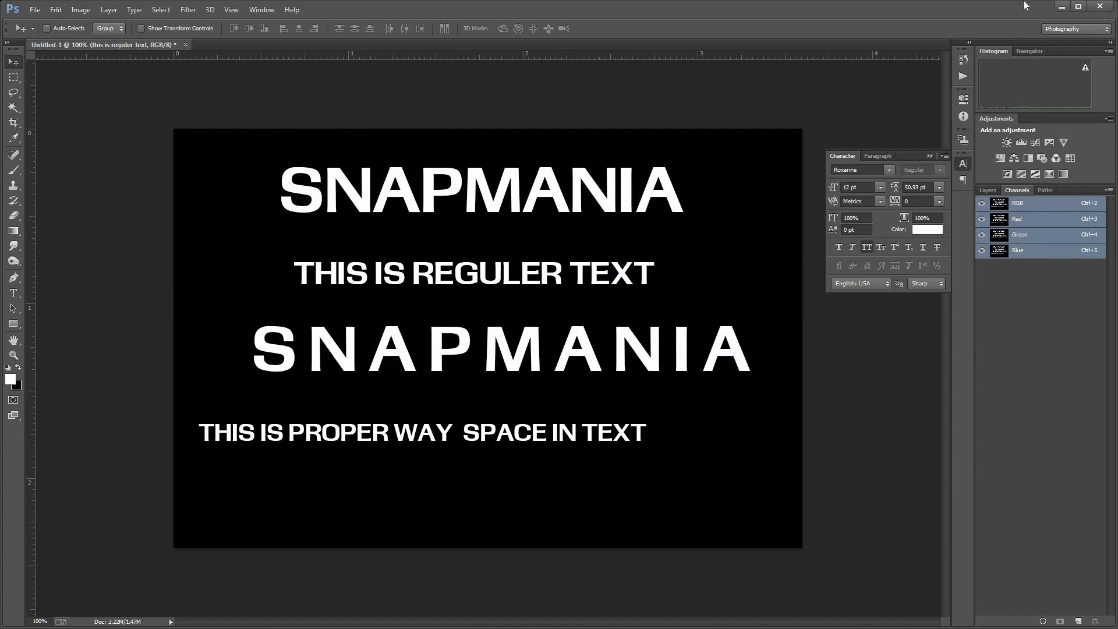
pyautogui.press('super+d')
pyautogui.rightClick(641, 247)
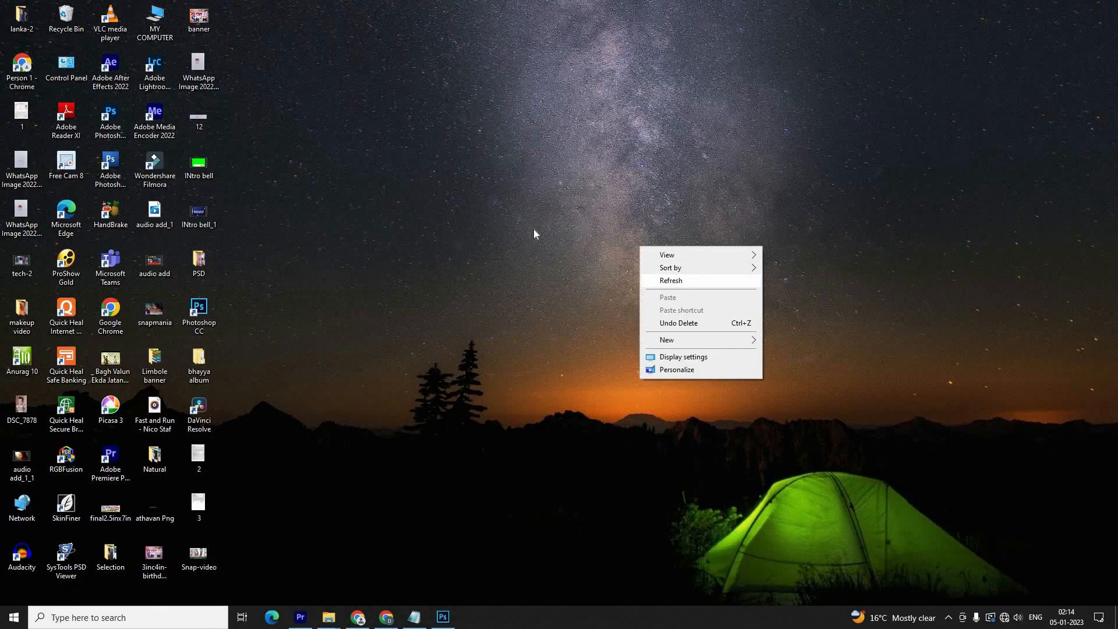
pyautogui.press('Return')
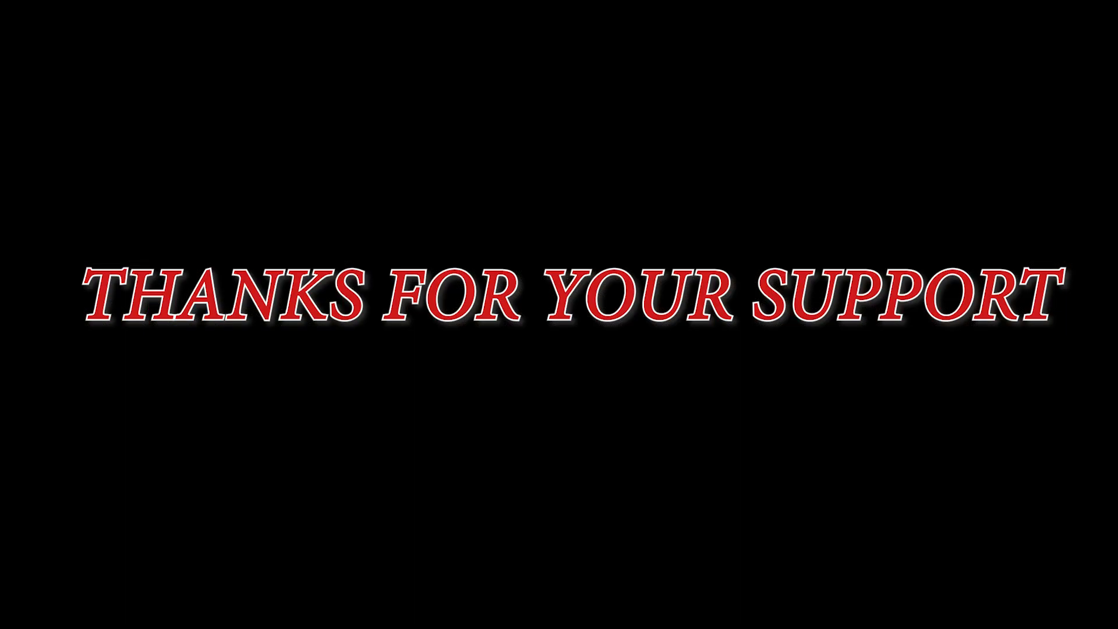